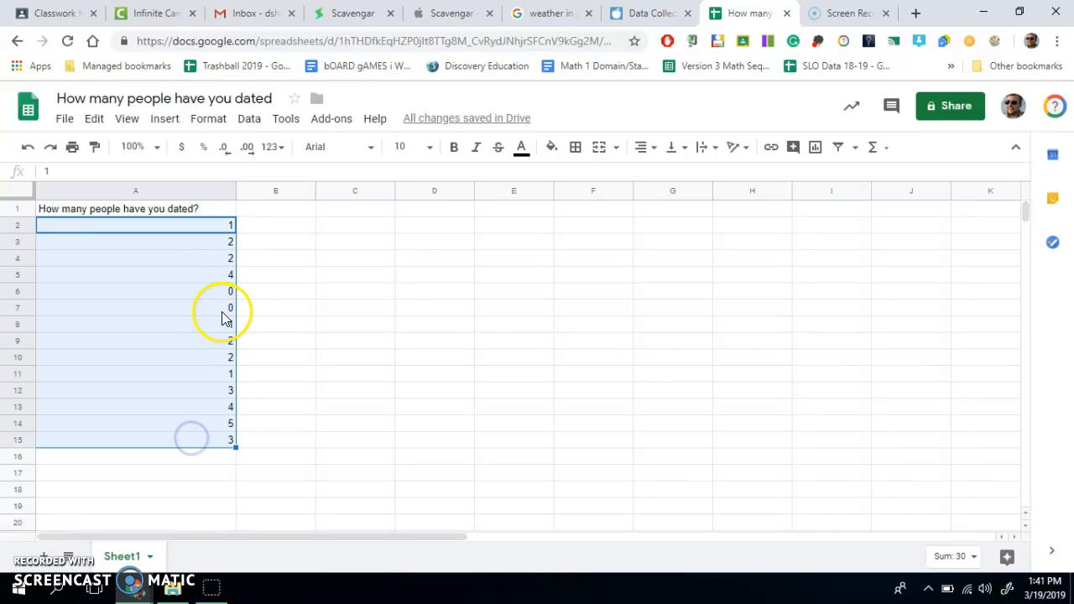
Sort the range A2:A15 by column A in ascending A → Z order, without a header row.
{"action": "left_click", "coordinate": [197, 232]}
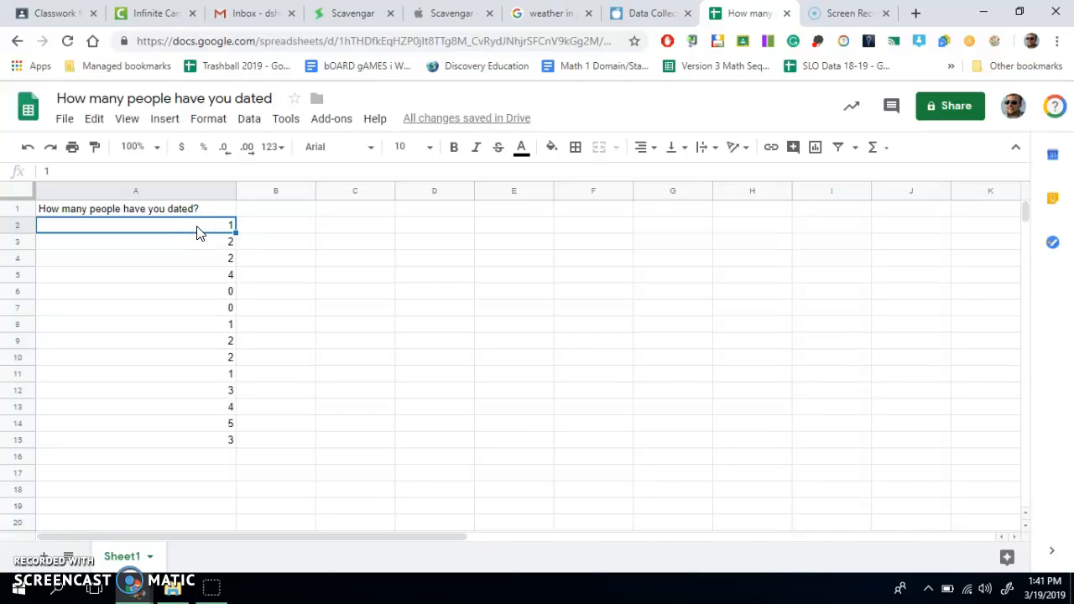
{"action": "left_click_drag", "start_coordinate": [197, 232], "coordinate": [200, 439]}
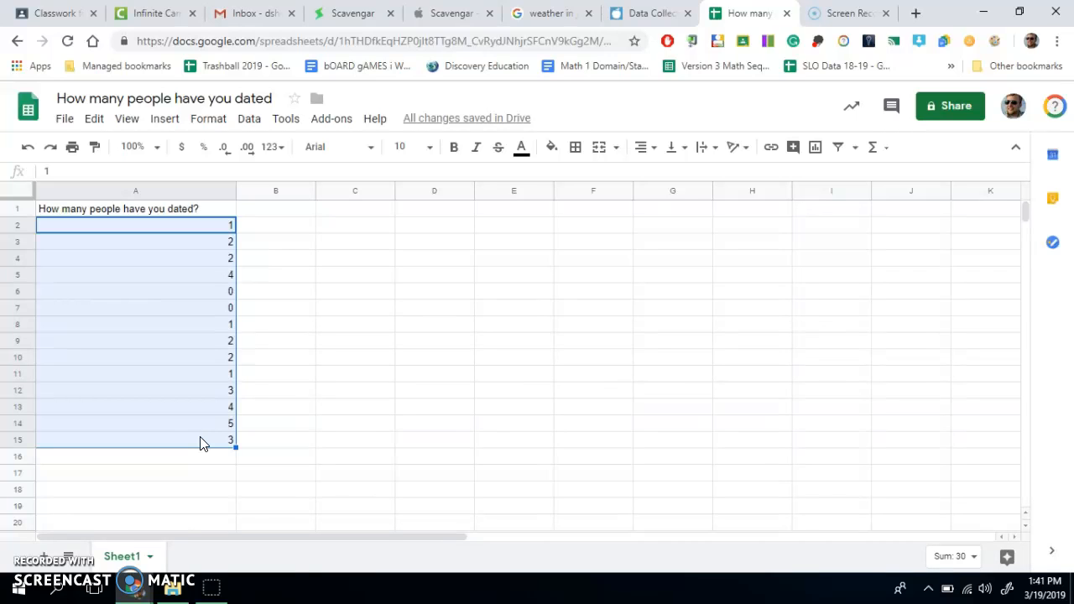
{"action": "right_click", "coordinate": [200, 441]}
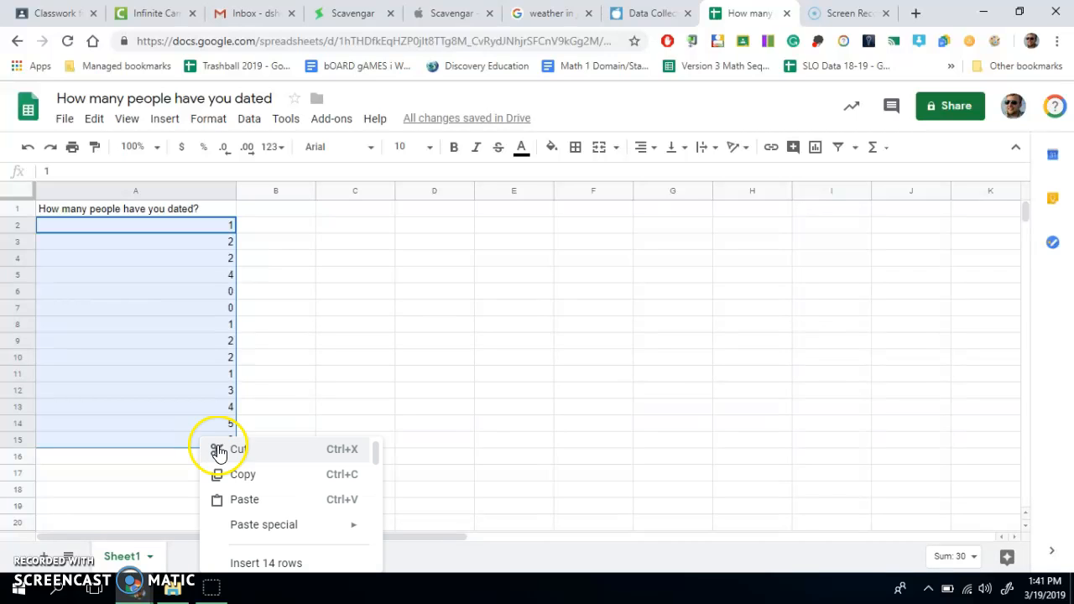
{"action": "scroll", "coordinate": [263, 495], "scroll_direction": "down", "scroll_amount": 3}
{"action": "scroll", "coordinate": [265, 493], "scroll_direction": "down", "scroll_amount": 5}
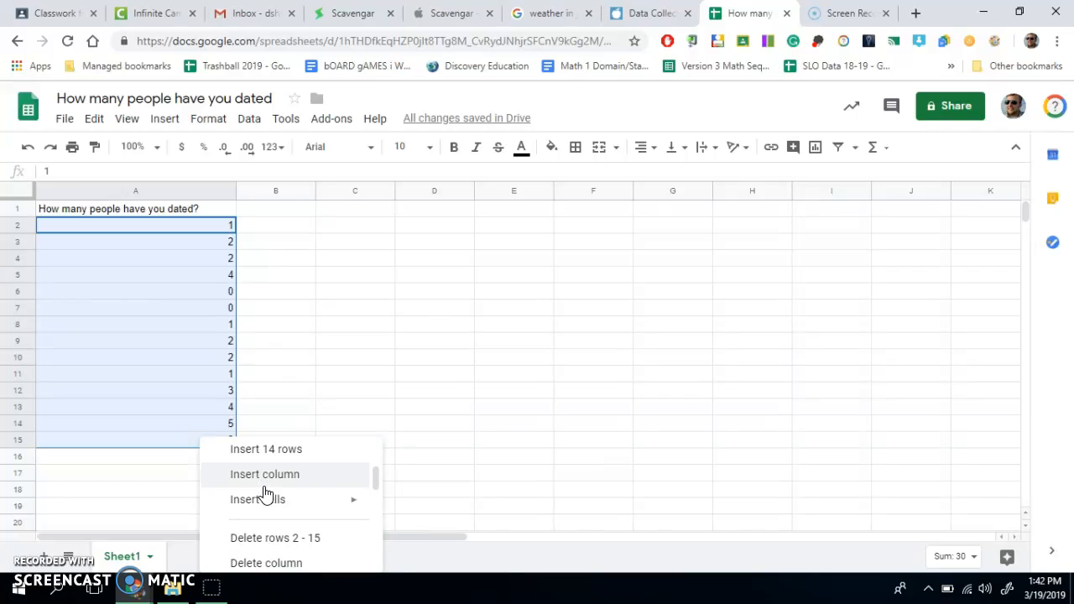
{"action": "scroll", "coordinate": [265, 494], "scroll_direction": "down", "scroll_amount": 1}
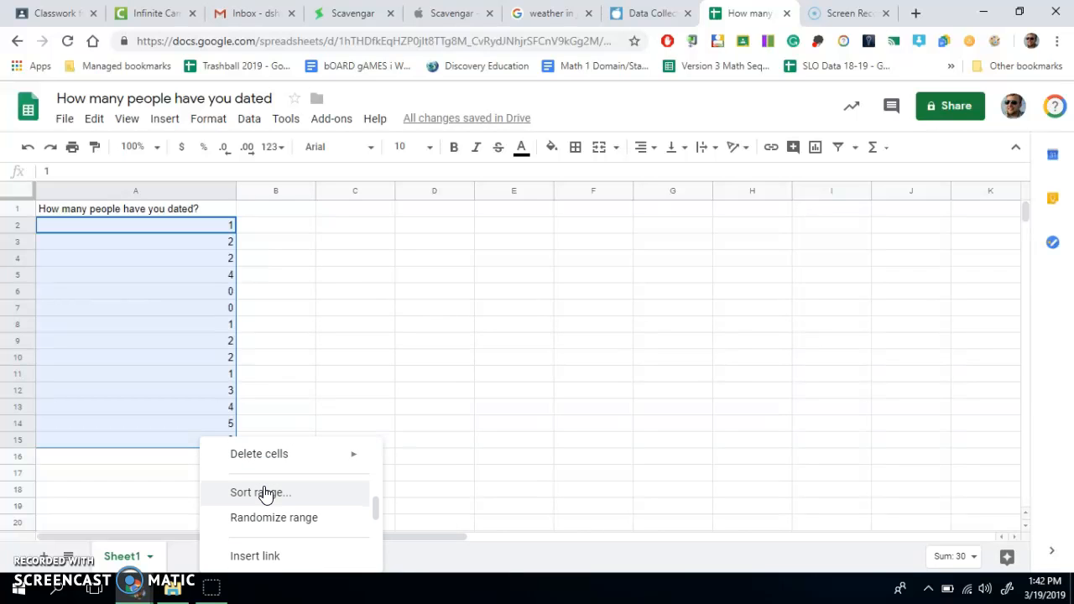
{"action": "left_click", "coordinate": [260, 495]}
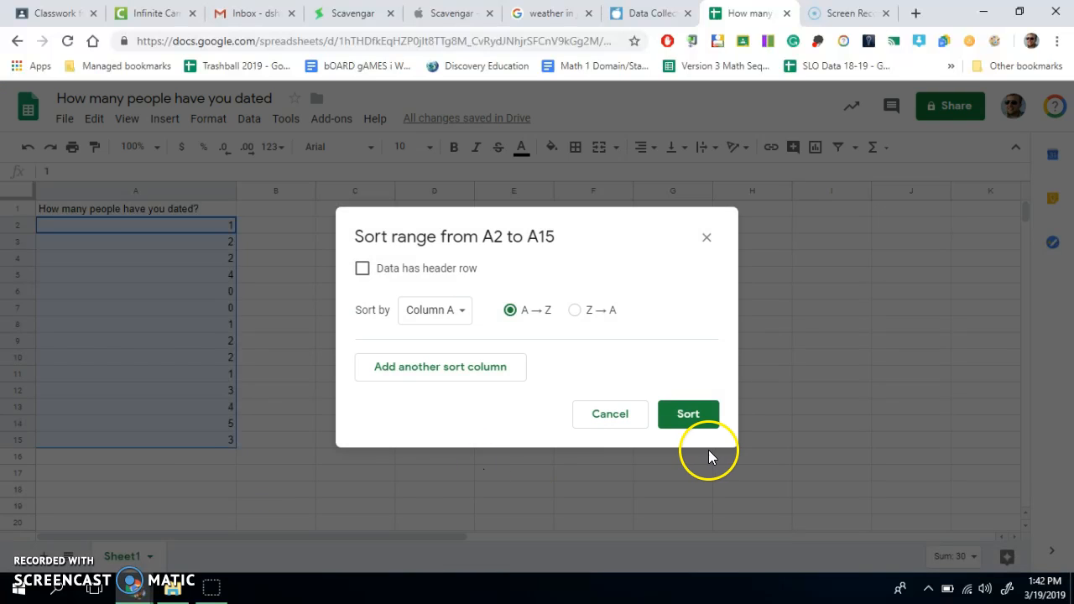
{"action": "left_click", "coordinate": [690, 415]}
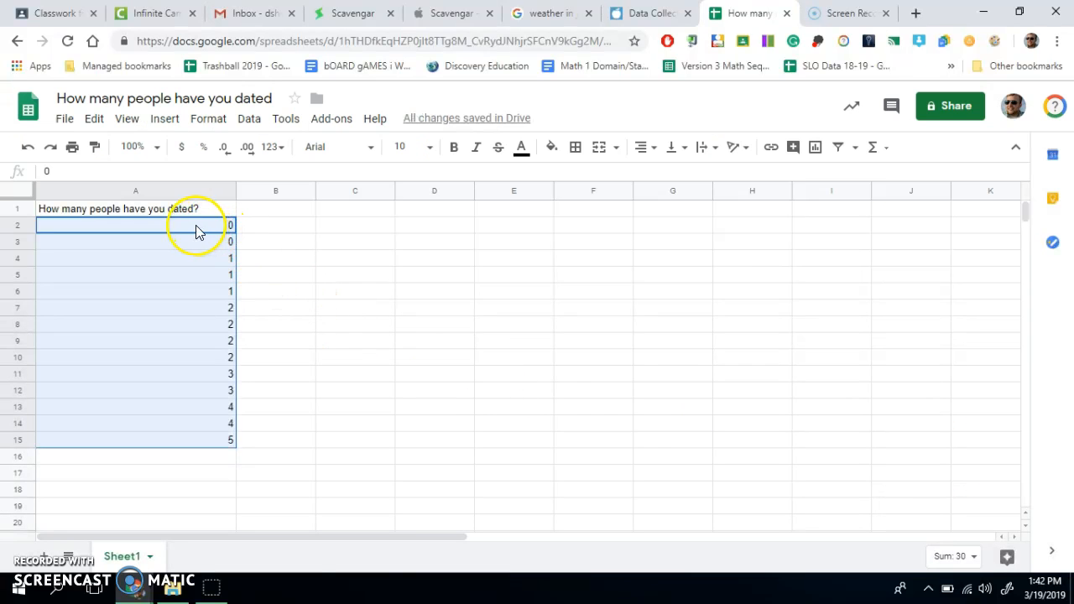
Enter the heading "Count" in cell B1 beside the survey question.
{"action": "left_click", "coordinate": [282, 242]}
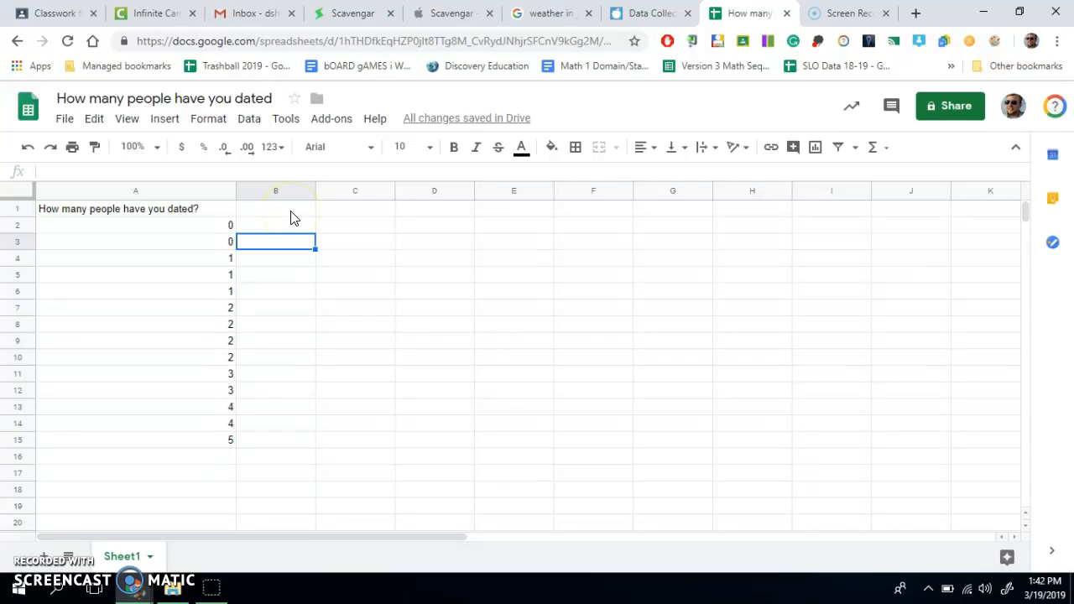
{"action": "left_click", "coordinate": [291, 212]}
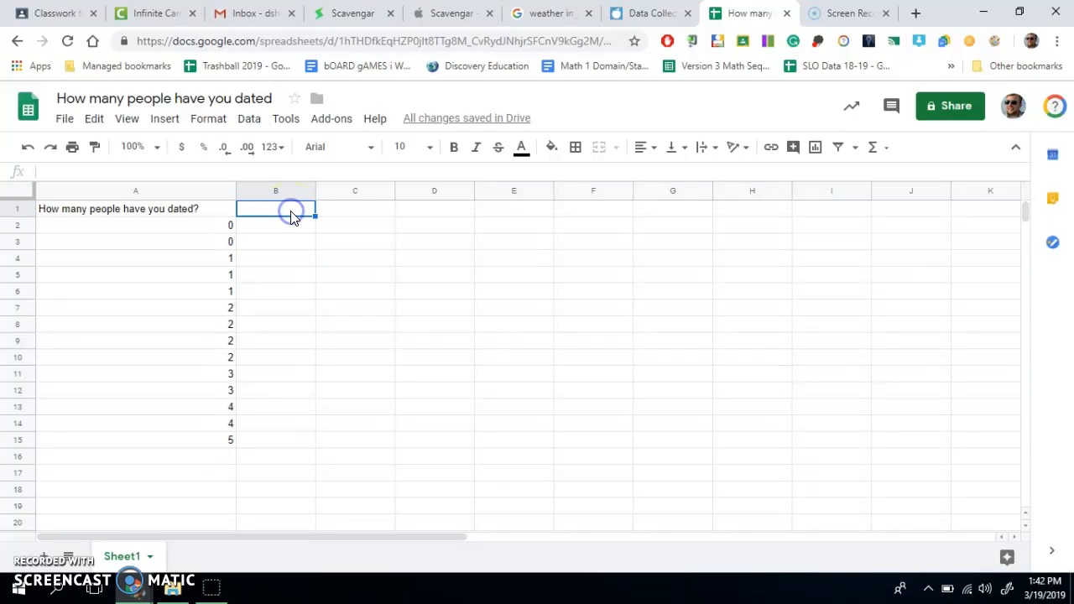
{"action": "type", "text": "Count"}
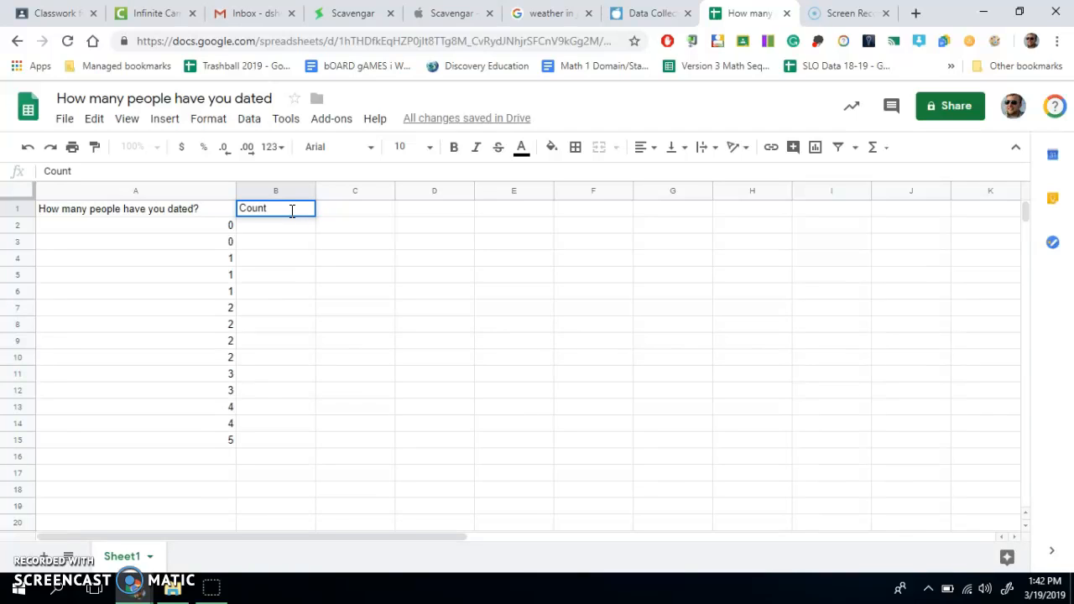
Number the two 0 responses 1 and 2 in cells B2 and B3 of the Count column.
{"action": "left_click", "coordinate": [294, 226]}
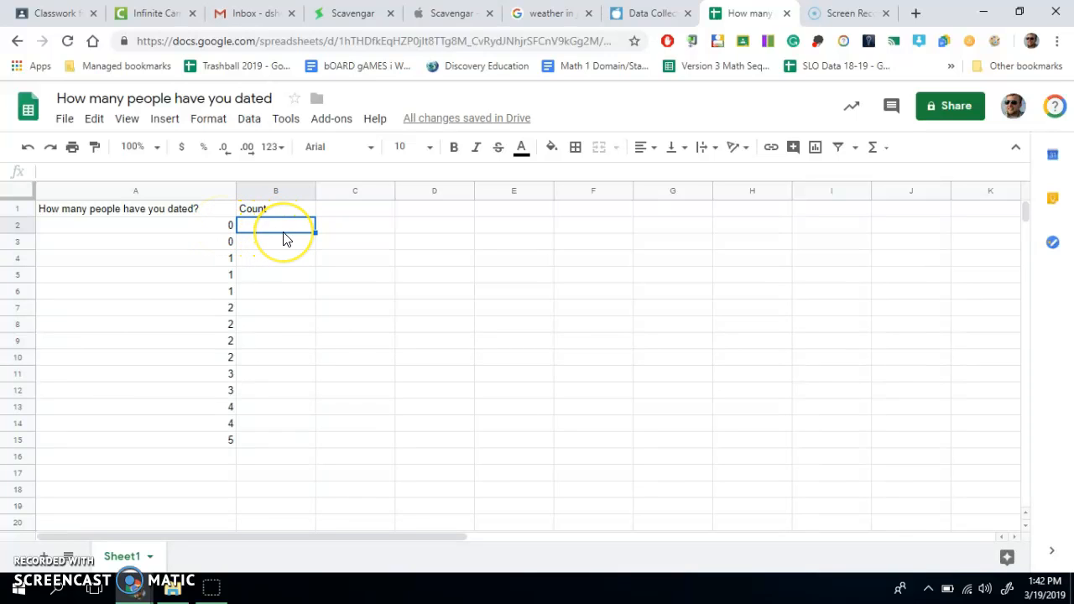
{"action": "type", "text": "1"}
{"action": "key", "text": "Return"}
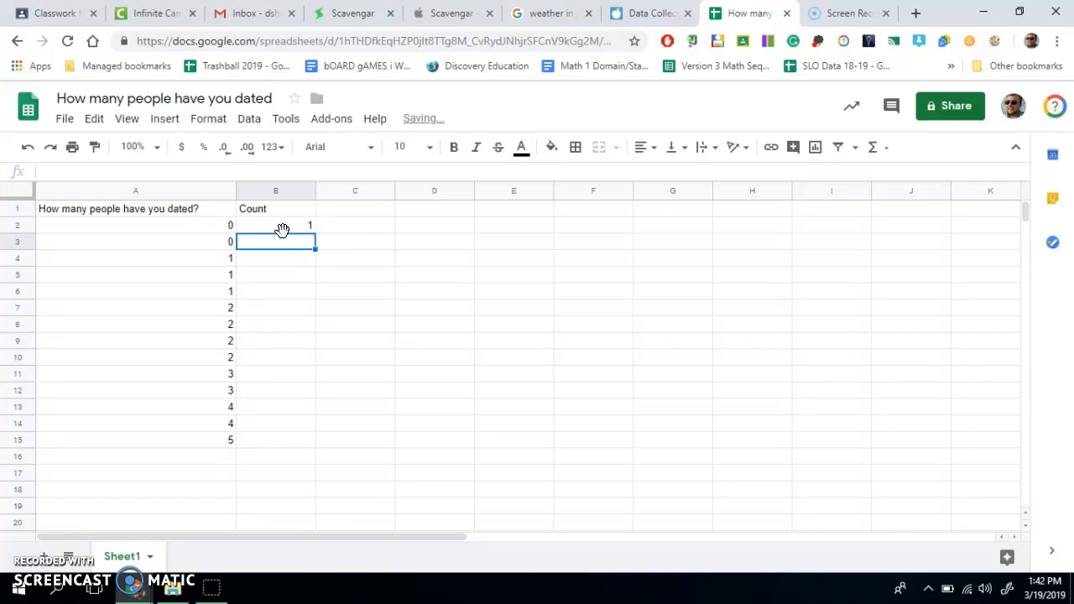
{"action": "type", "text": "2"}
{"action": "key", "text": "Return"}
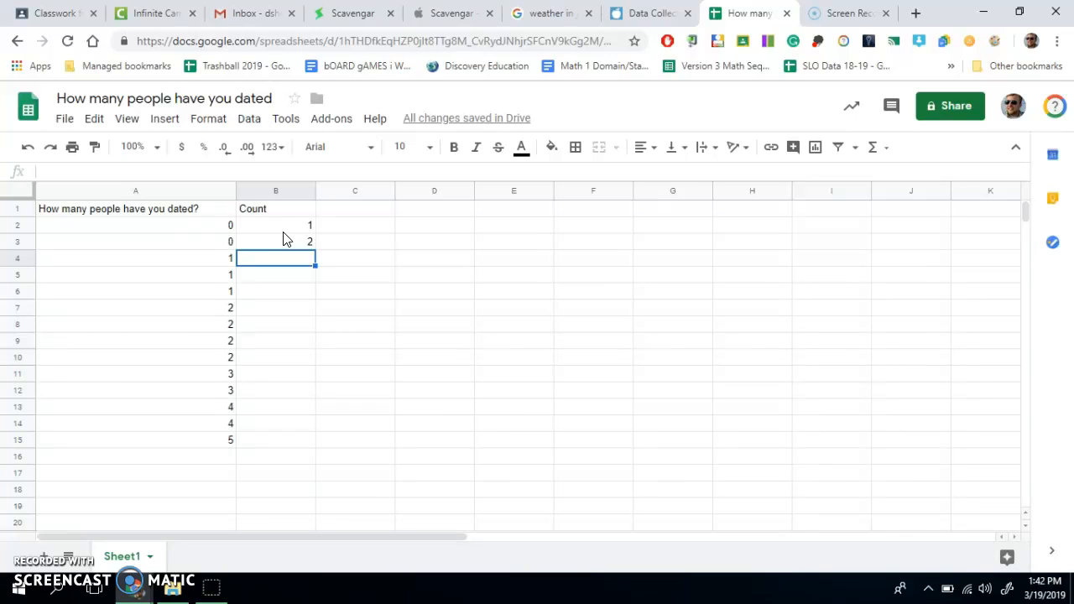
Number the three 1 responses from 1 to 3 in cells B4 to B6.
{"action": "left_click_drag", "start_coordinate": [228, 225], "coordinate": [217, 443]}
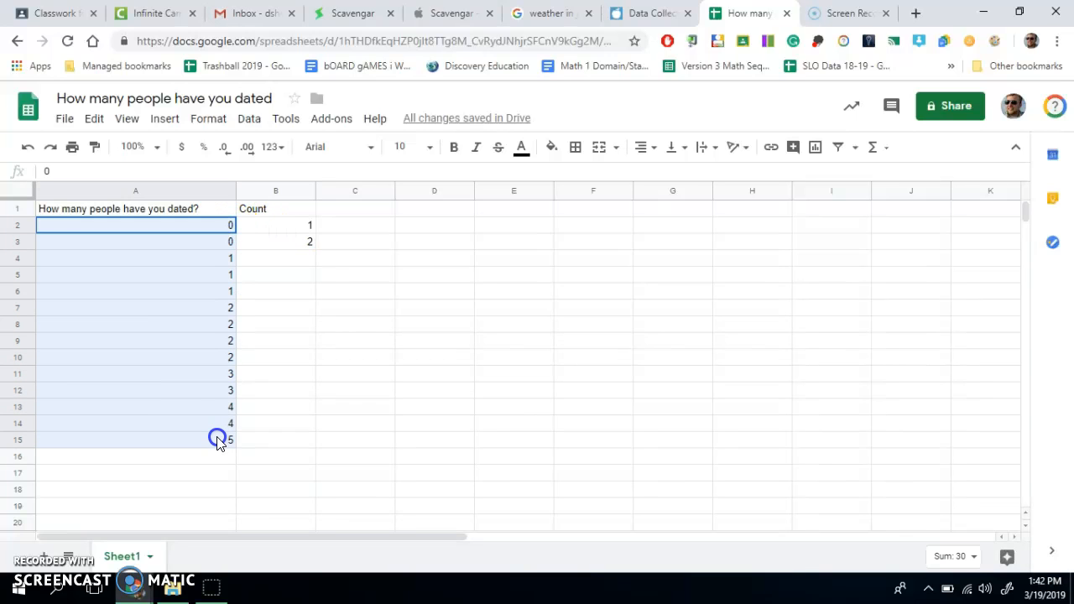
{"action": "left_click", "coordinate": [303, 260]}
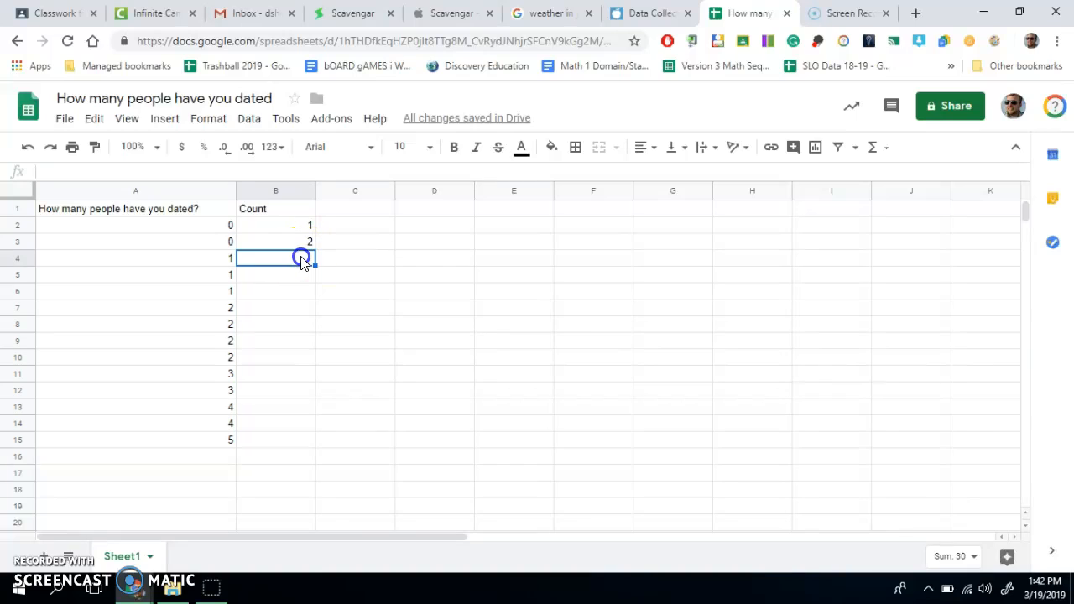
{"action": "type", "text": "1"}
{"action": "key", "text": "Return"}
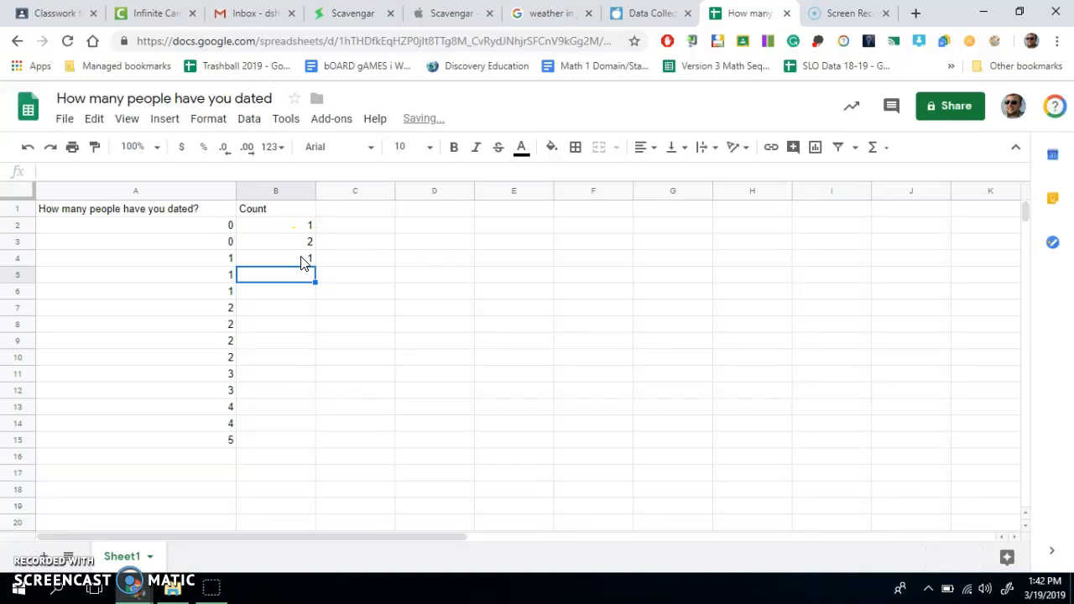
{"action": "type", "text": "2"}
{"action": "key", "text": "Return"}
{"action": "type", "text": "3"}
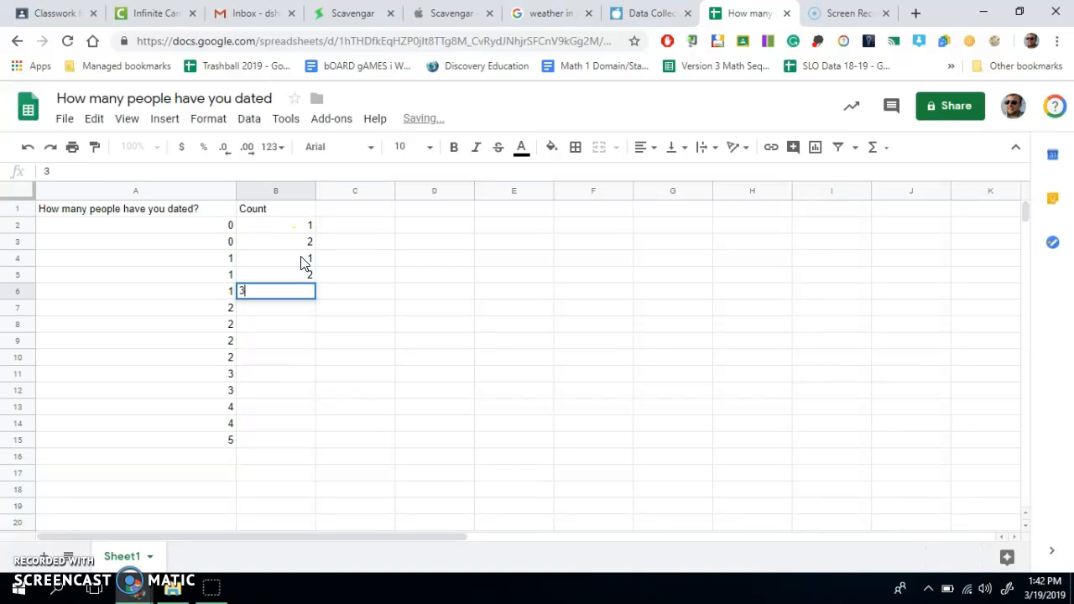
{"action": "key", "text": "Return"}
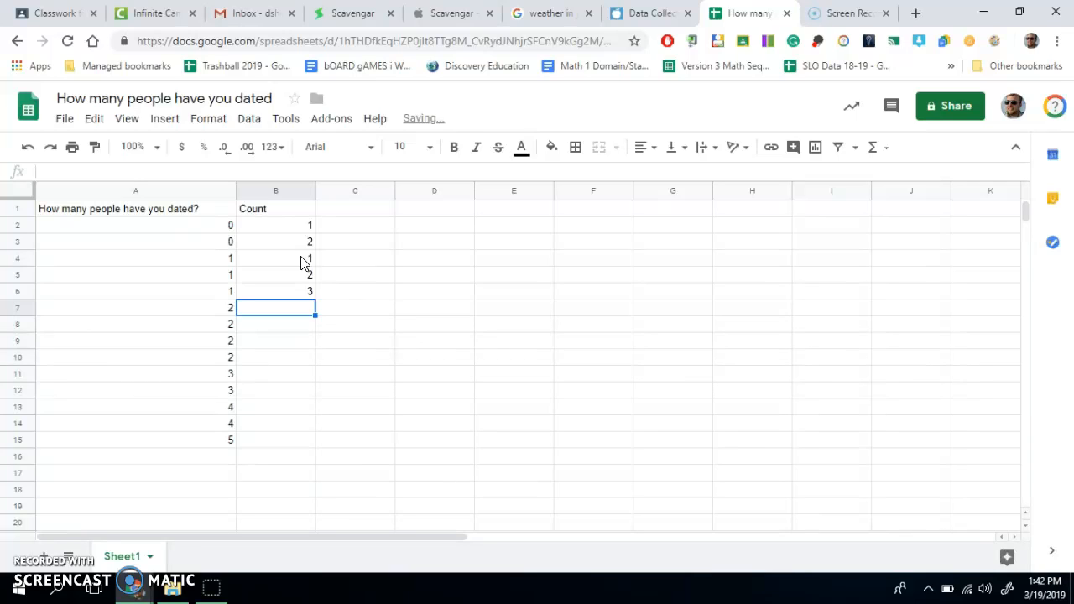
Number the four 2 responses from 1 to 4 in cells B7 to B10.
{"action": "type", "text": "1"}
{"action": "key", "text": "Return"}
{"action": "type", "text": "2"}
{"action": "key", "text": "Return"}
{"action": "type", "text": "3"}
{"action": "key", "text": "Return"}
{"action": "type", "text": "4"}
{"action": "key", "text": "Return"}
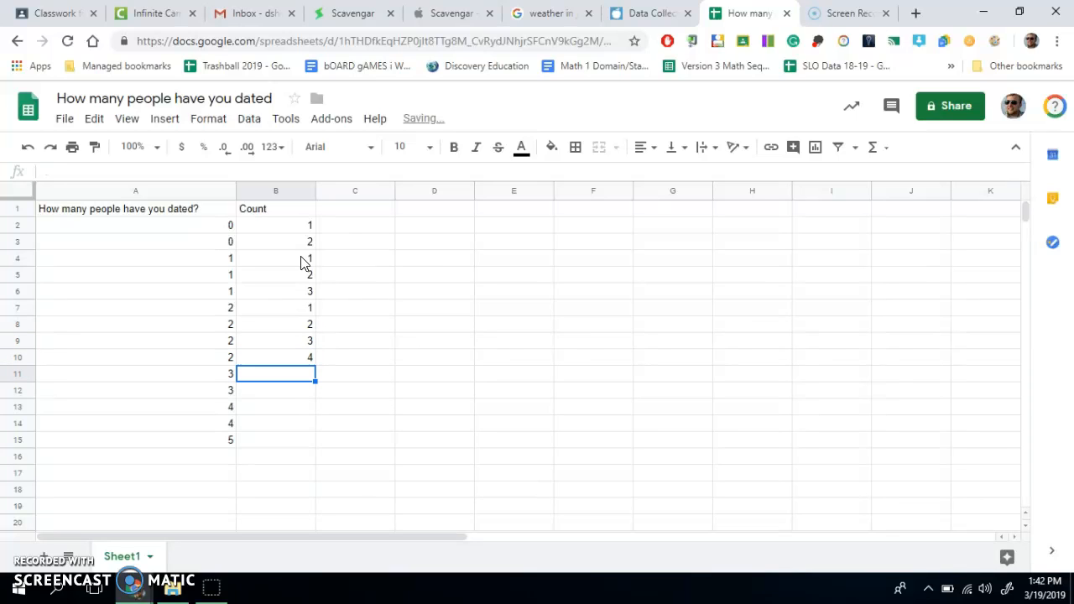
Restart the count for each remaining response value, entering 1, 2, 1, 2, 1 in cells B11 to B15.
{"action": "type", "text": "1"}
{"action": "key", "text": "Return"}
{"action": "type", "text": "2"}
{"action": "key", "text": "Return"}
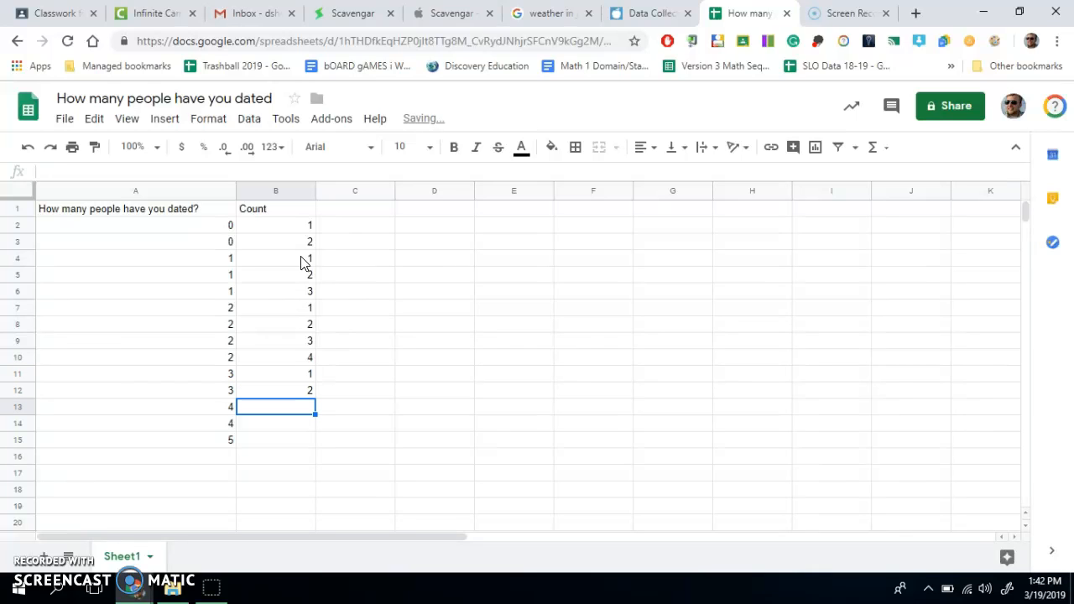
{"action": "type", "text": "1"}
{"action": "key", "text": "Return"}
{"action": "type", "text": "2"}
{"action": "key", "text": "Return"}
{"action": "type", "text": "1"}
{"action": "key", "text": "Return"}
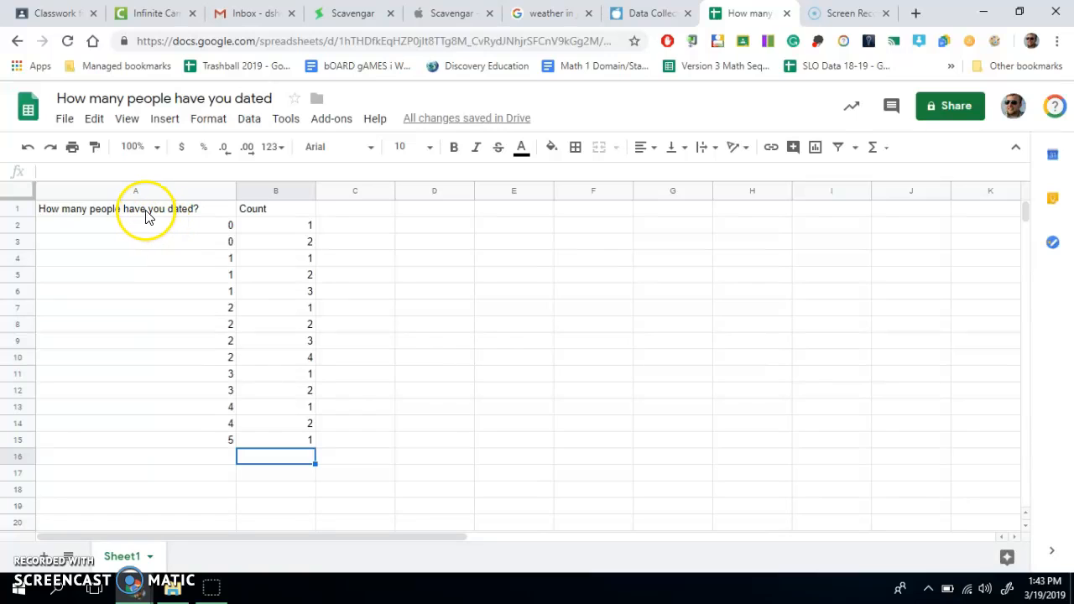
Insert a chart from the range A1:B15, headings included, and change its type to Scatter chart.
{"action": "left_click_drag", "start_coordinate": [144, 217], "coordinate": [279, 441]}
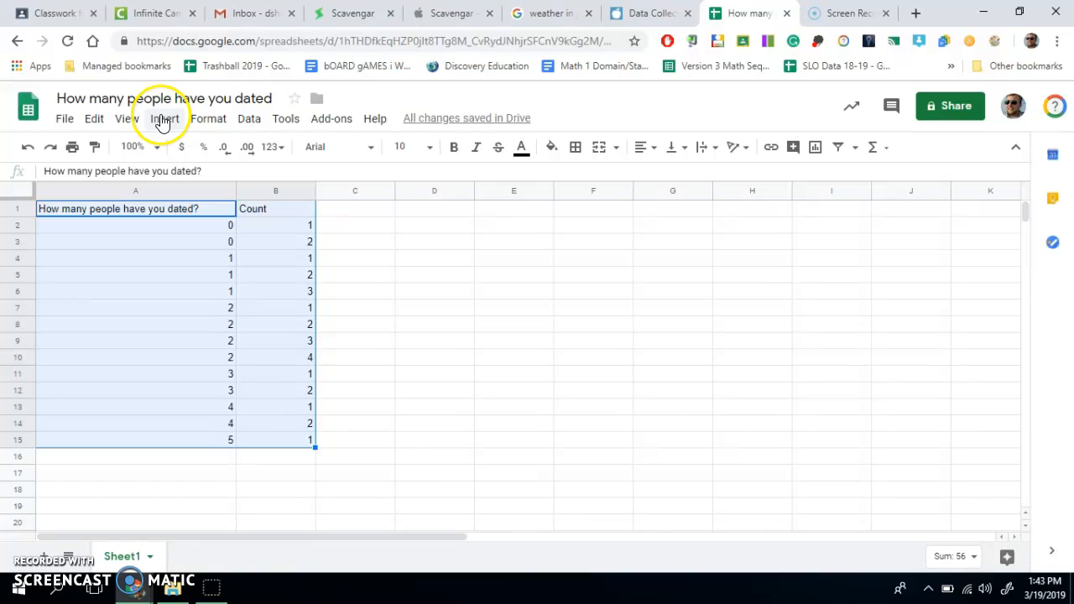
{"action": "left_click", "coordinate": [815, 150]}
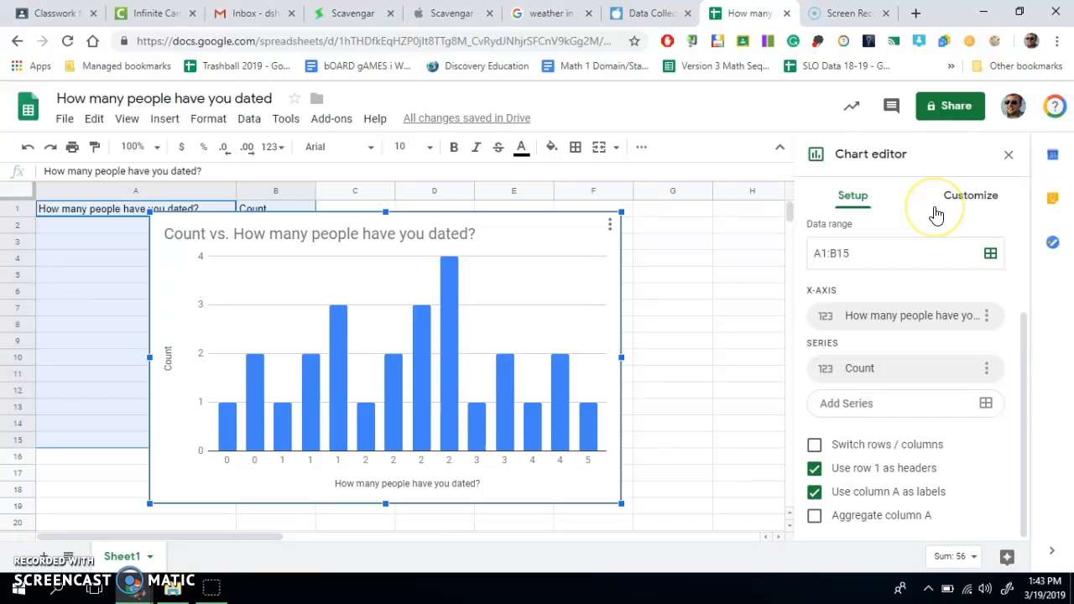
{"action": "scroll", "coordinate": [905, 246], "scroll_direction": "up", "scroll_amount": 2}
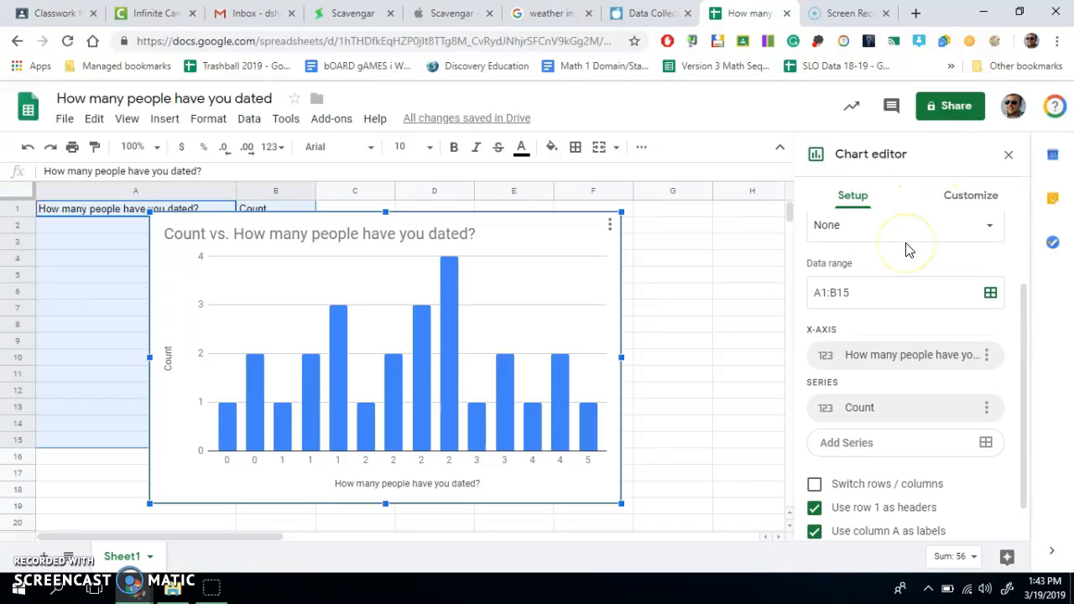
{"action": "scroll", "coordinate": [906, 248], "scroll_direction": "up", "scroll_amount": 1}
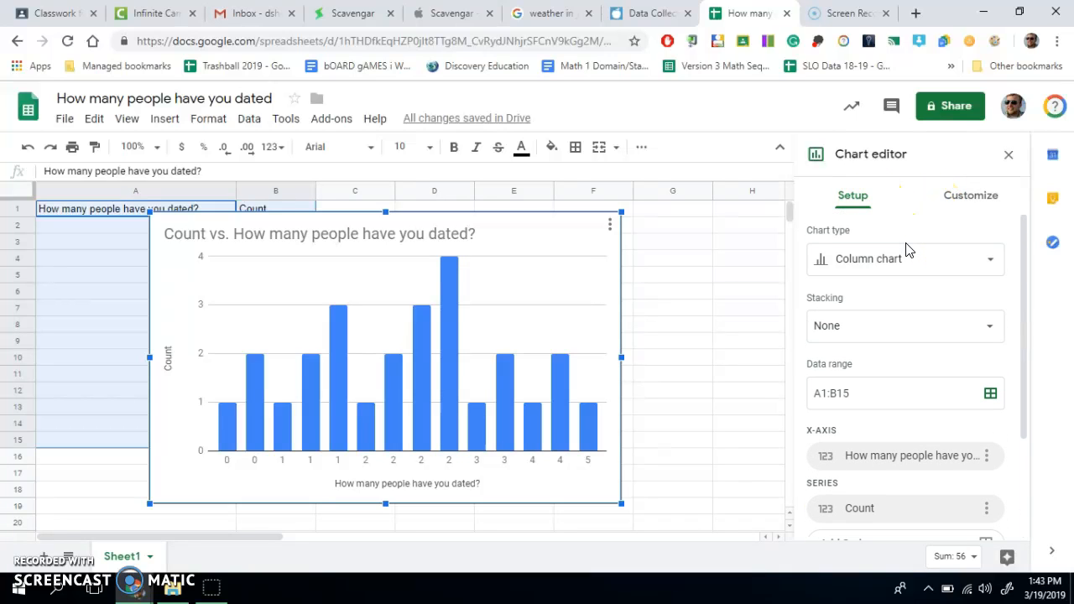
{"action": "left_click", "coordinate": [984, 265]}
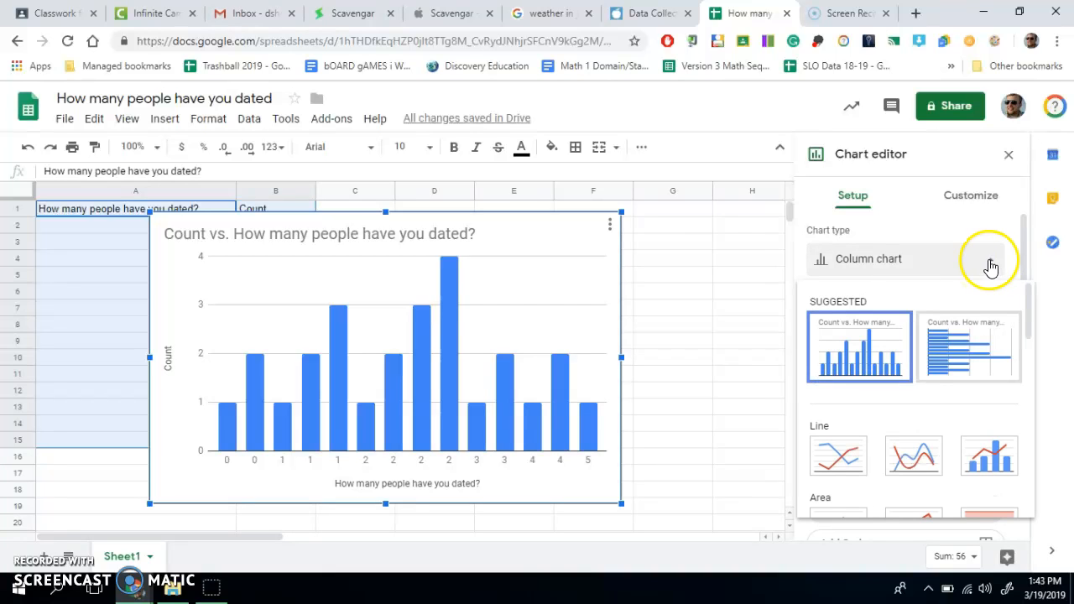
{"action": "scroll", "coordinate": [923, 383], "scroll_direction": "down", "scroll_amount": 6}
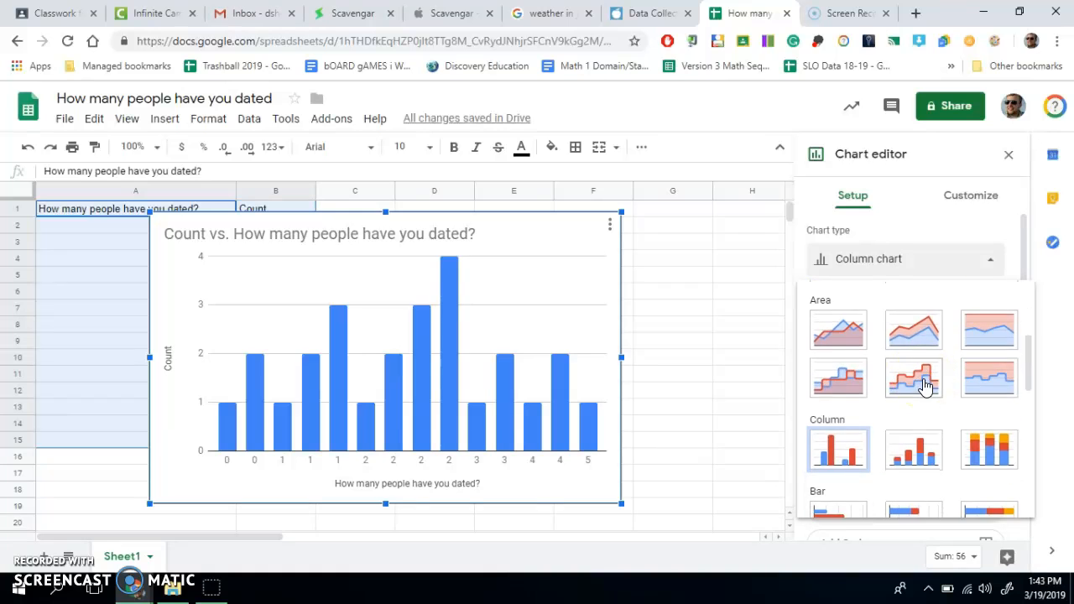
{"action": "scroll", "coordinate": [924, 386], "scroll_direction": "down", "scroll_amount": 1}
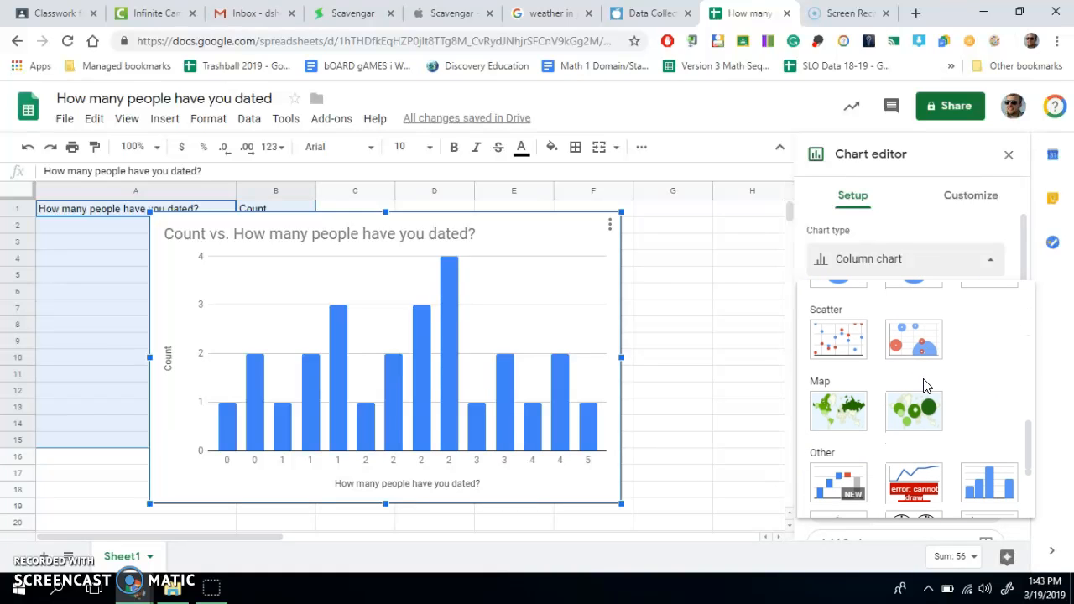
{"action": "left_click", "coordinate": [848, 344]}
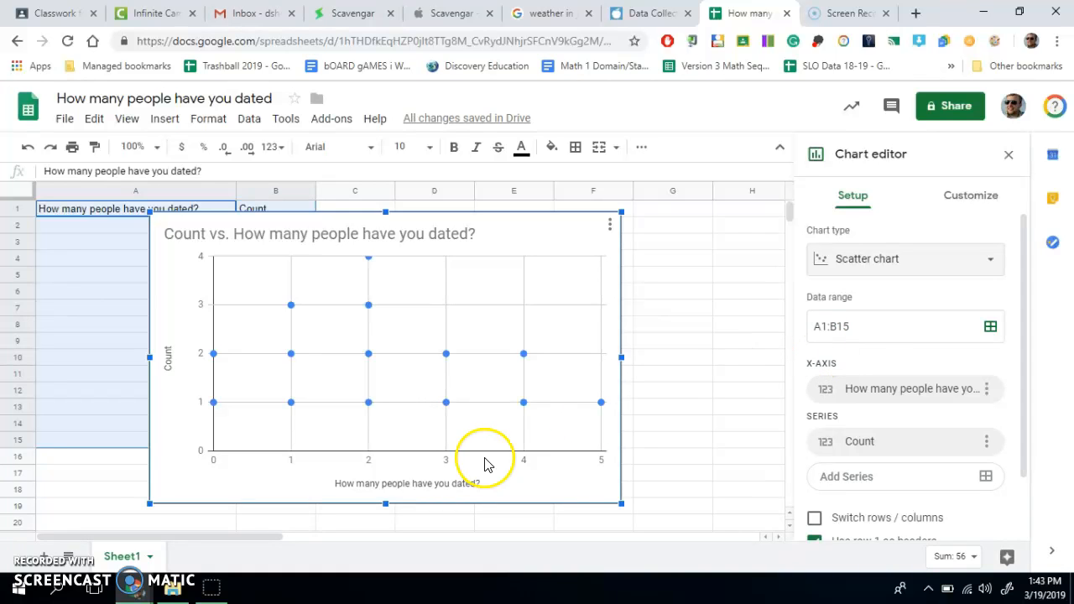
{"action": "mouse_move", "coordinate": [373, 407]}
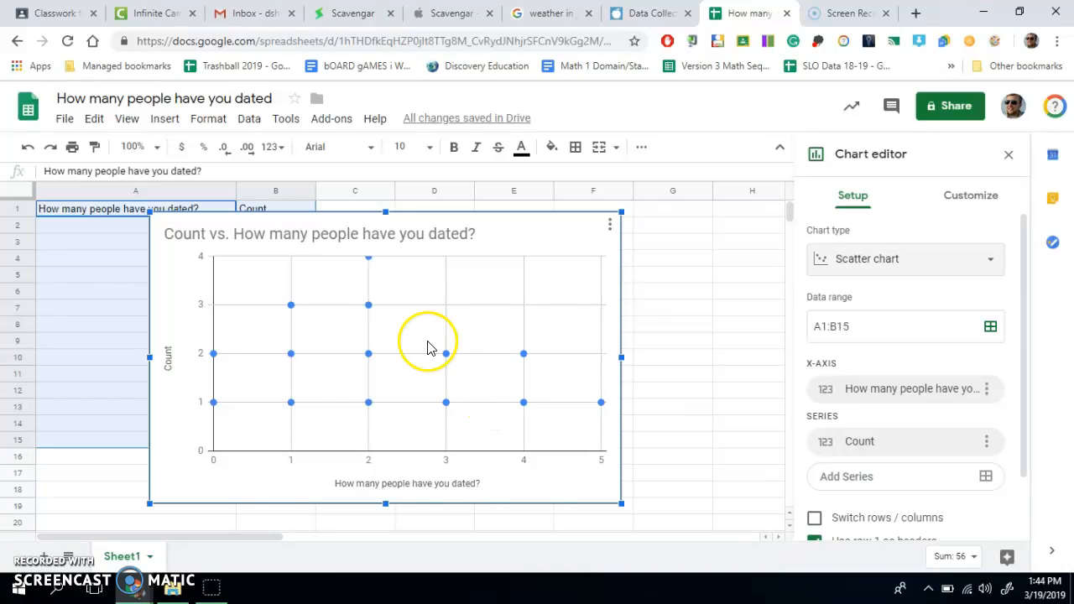
{"action": "mouse_move", "coordinate": [370, 264]}
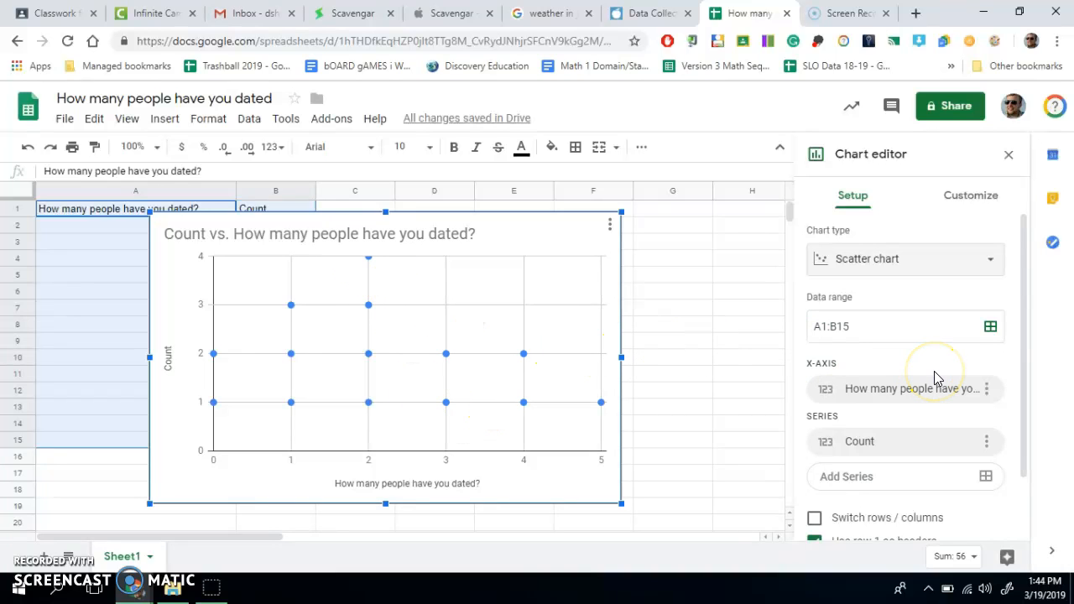
{"action": "scroll", "coordinate": [949, 365], "scroll_direction": "down", "scroll_amount": 1}
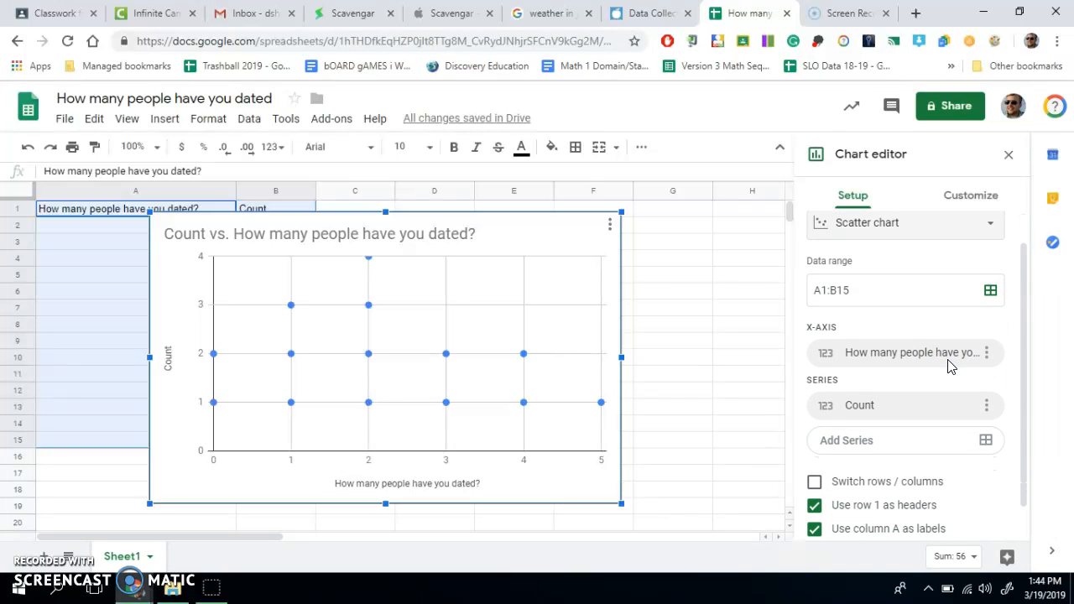
{"action": "scroll", "coordinate": [949, 365], "scroll_direction": "down", "scroll_amount": 1}
{"action": "scroll", "coordinate": [949, 366], "scroll_direction": "up", "scroll_amount": 2}
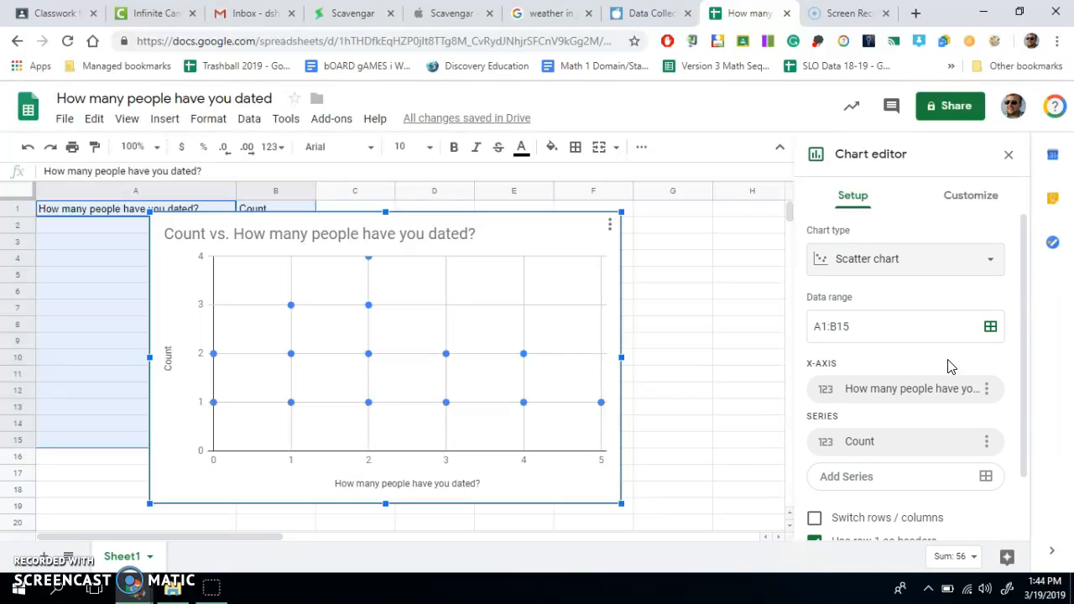
Set the chart's horizontal axis to a minimum of 0 and a maximum of 7.
{"action": "left_click", "coordinate": [970, 200]}
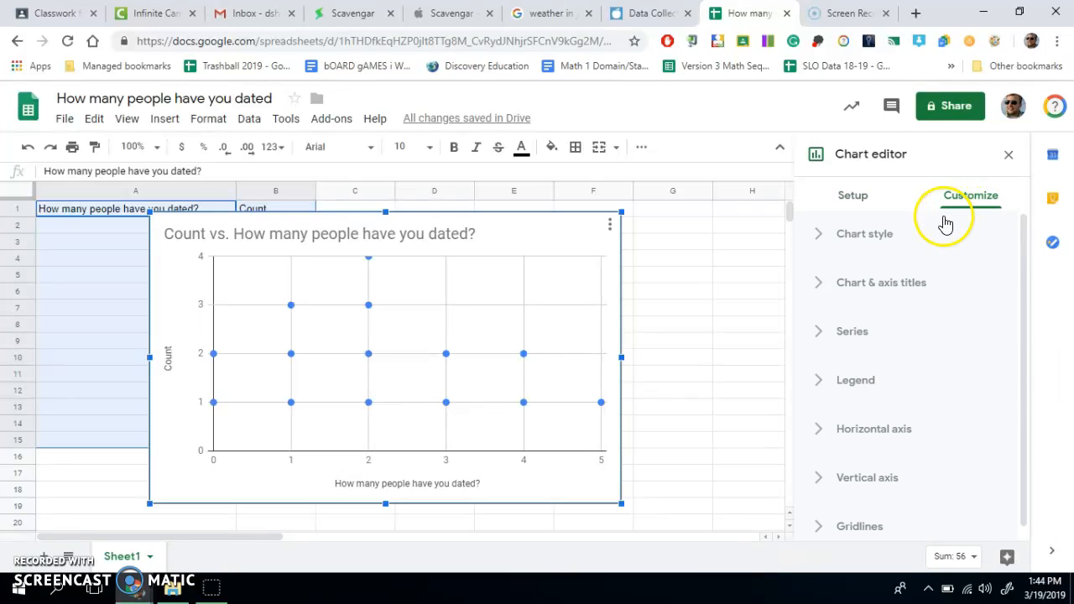
{"action": "left_click", "coordinate": [872, 437]}
{"action": "scroll", "coordinate": [910, 462], "scroll_direction": "down", "scroll_amount": 2}
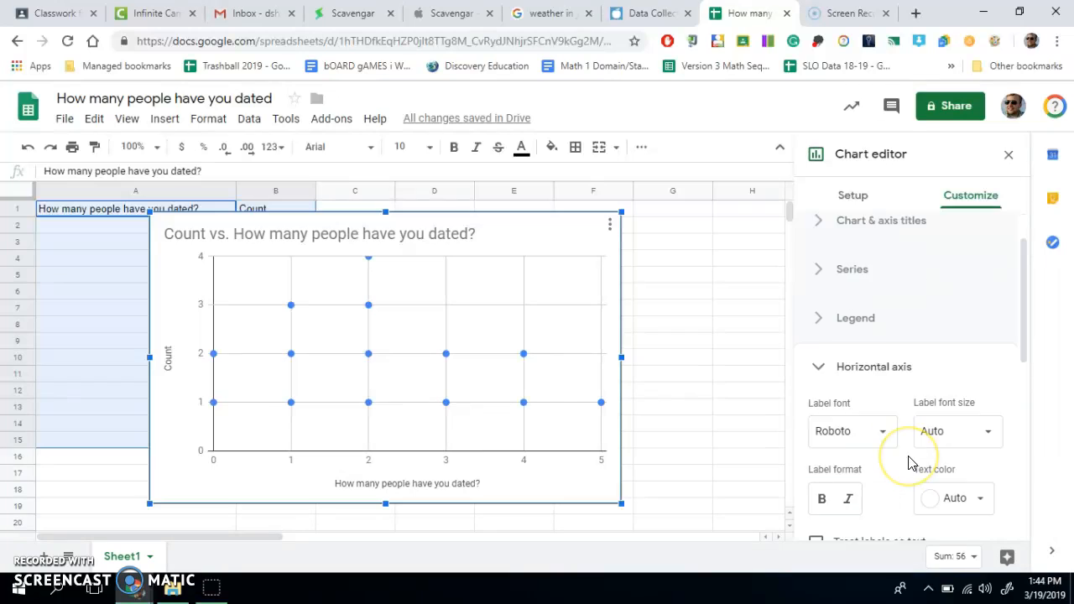
{"action": "scroll", "coordinate": [910, 461], "scroll_direction": "down", "scroll_amount": 2}
{"action": "left_click", "coordinate": [852, 450]}
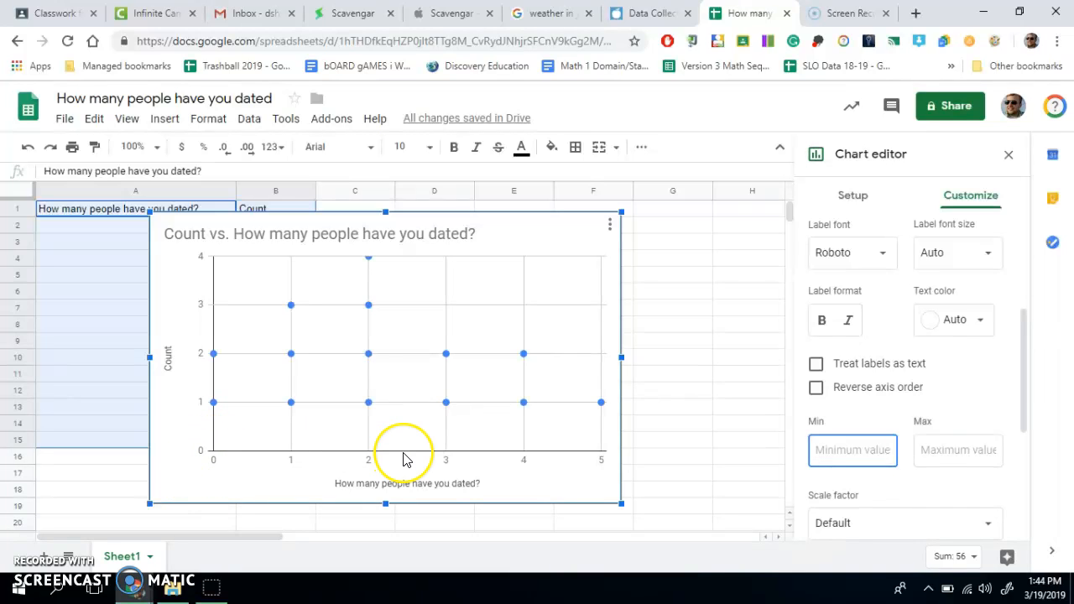
{"action": "type", "text": "0"}
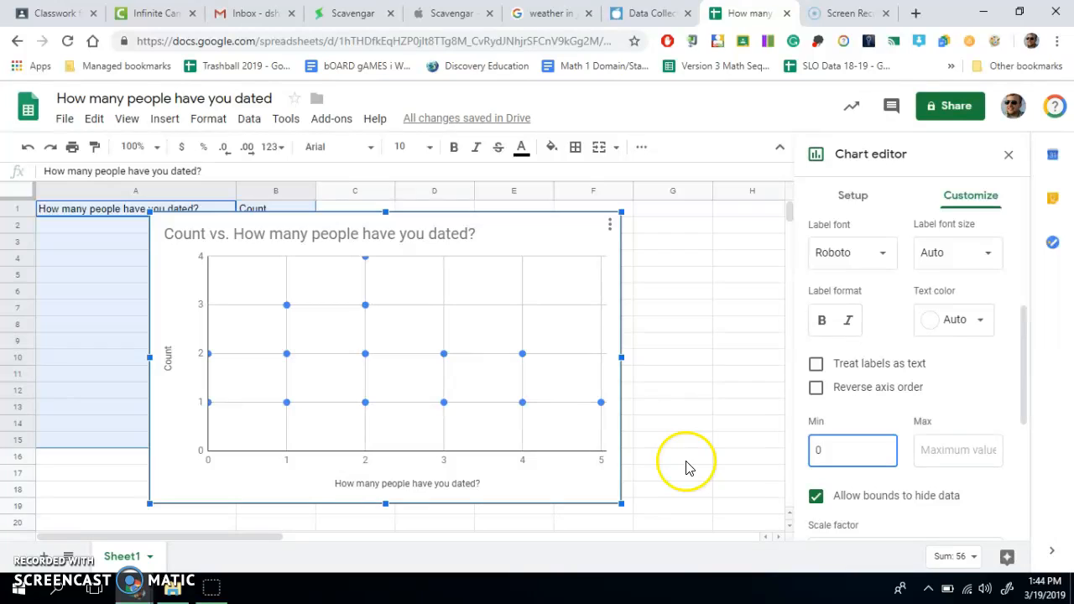
{"action": "left_click", "coordinate": [937, 453]}
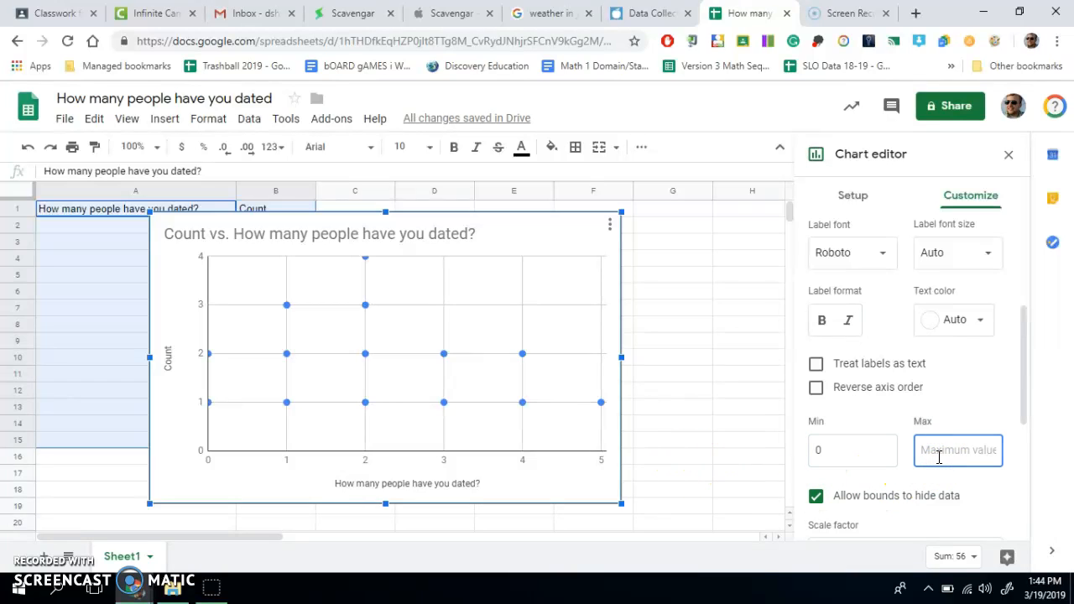
{"action": "type", "text": "7"}
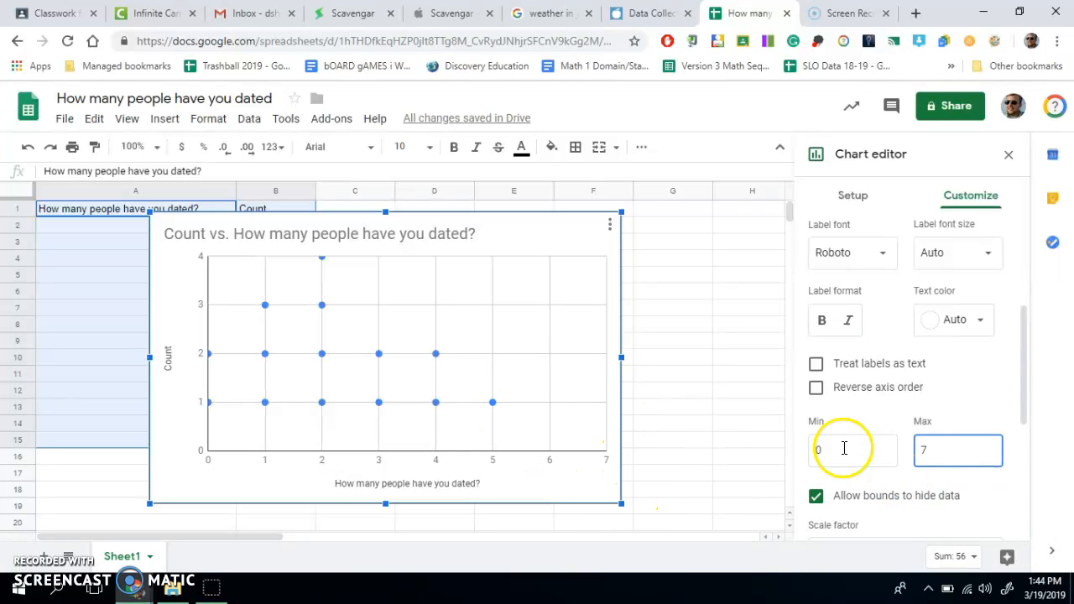
Try a minimum of -1 for the horizontal axis, and set it back to 0.
{"action": "scroll", "coordinate": [926, 415], "scroll_direction": "up", "scroll_amount": 1}
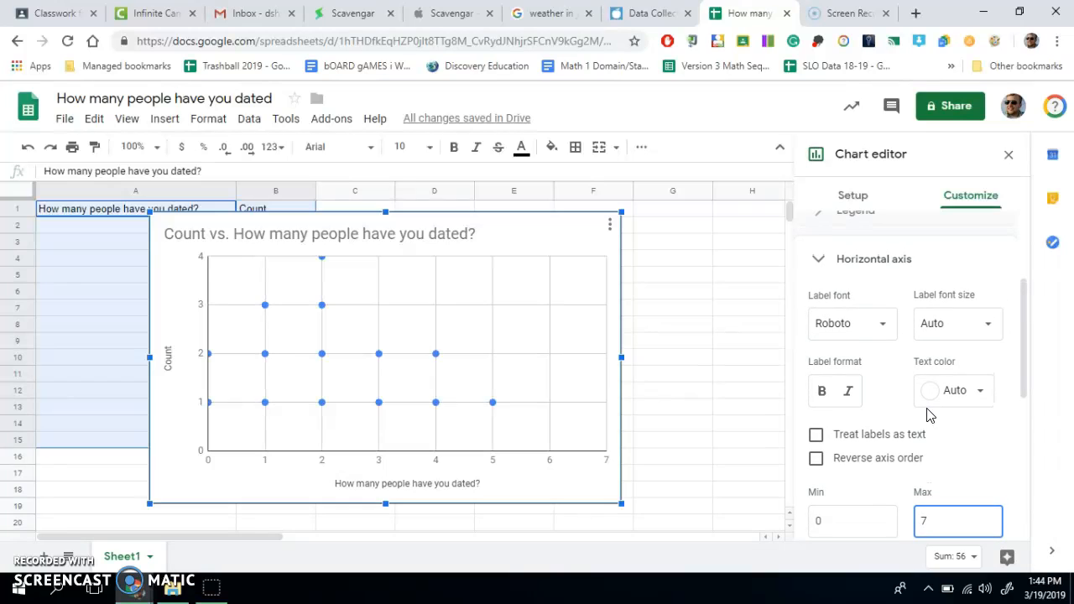
{"action": "scroll", "coordinate": [927, 415], "scroll_direction": "down", "scroll_amount": 1}
{"action": "left_click", "coordinate": [845, 453]}
{"action": "key", "text": "BackSpace"}
{"action": "type", "text": "-1"}
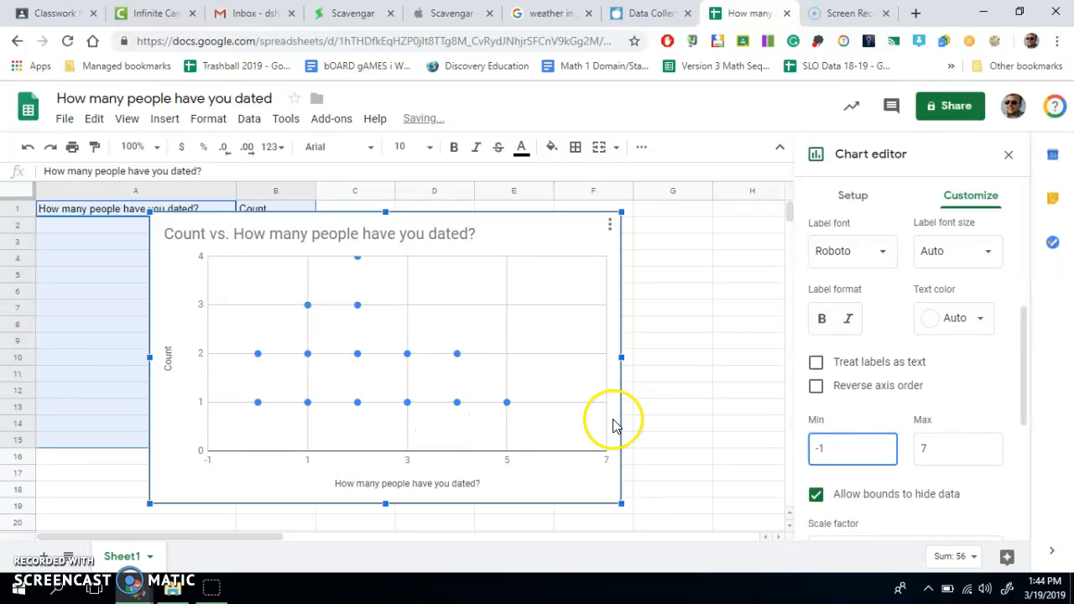
{"action": "key", "text": "BackSpace"}
{"action": "key", "text": "BackSpace"}
{"action": "type", "text": "0"}
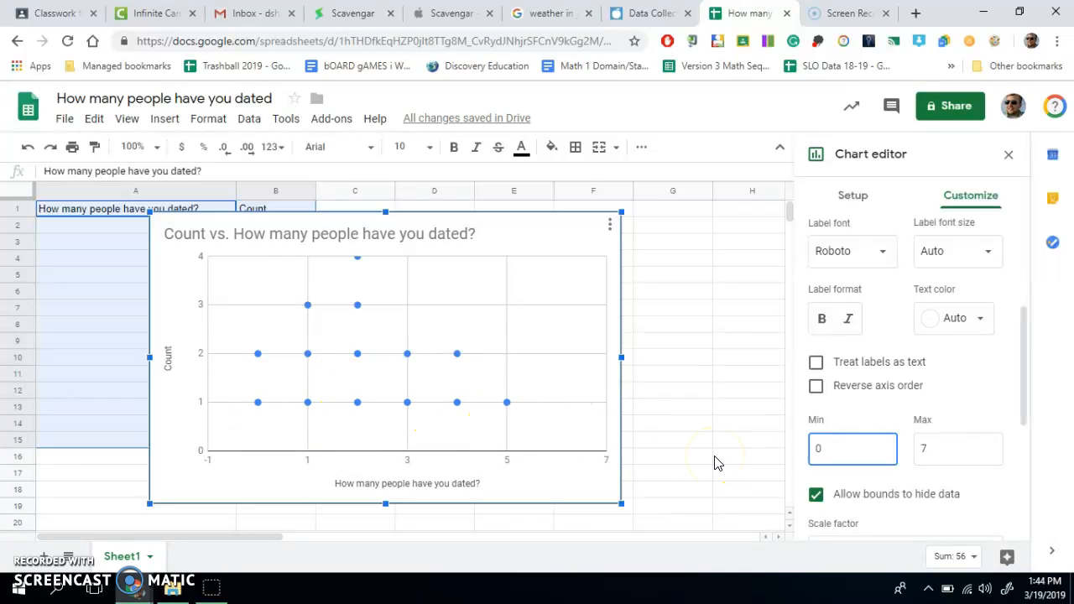
Set the chart's vertical axis to a minimum of 0 and a maximum of 7.
{"action": "scroll", "coordinate": [944, 436], "scroll_direction": "down", "scroll_amount": 2}
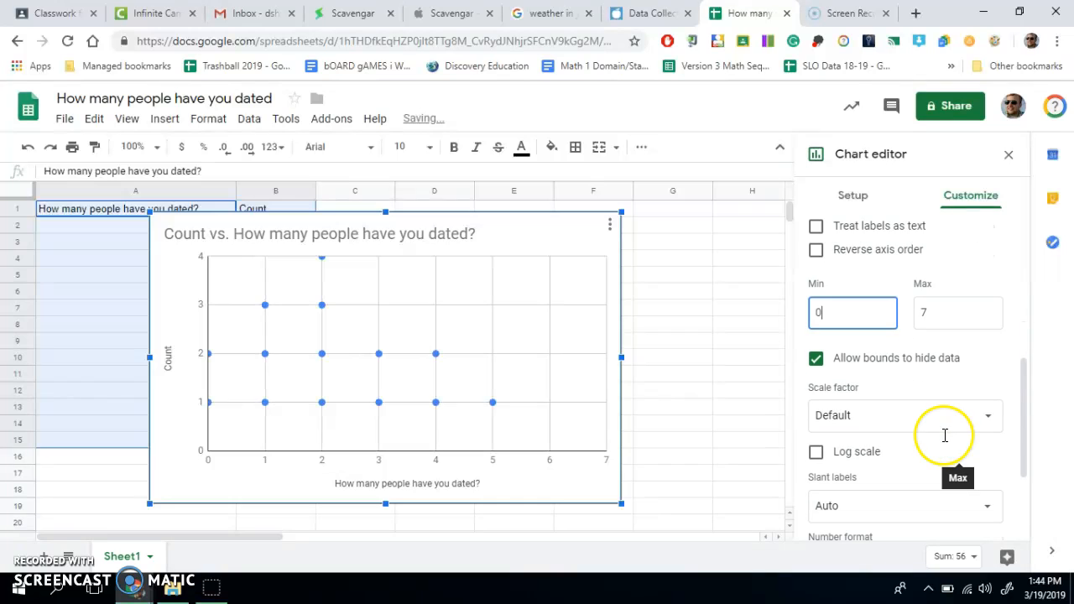
{"action": "scroll", "coordinate": [945, 436], "scroll_direction": "down", "scroll_amount": 2}
{"action": "left_click", "coordinate": [882, 471]}
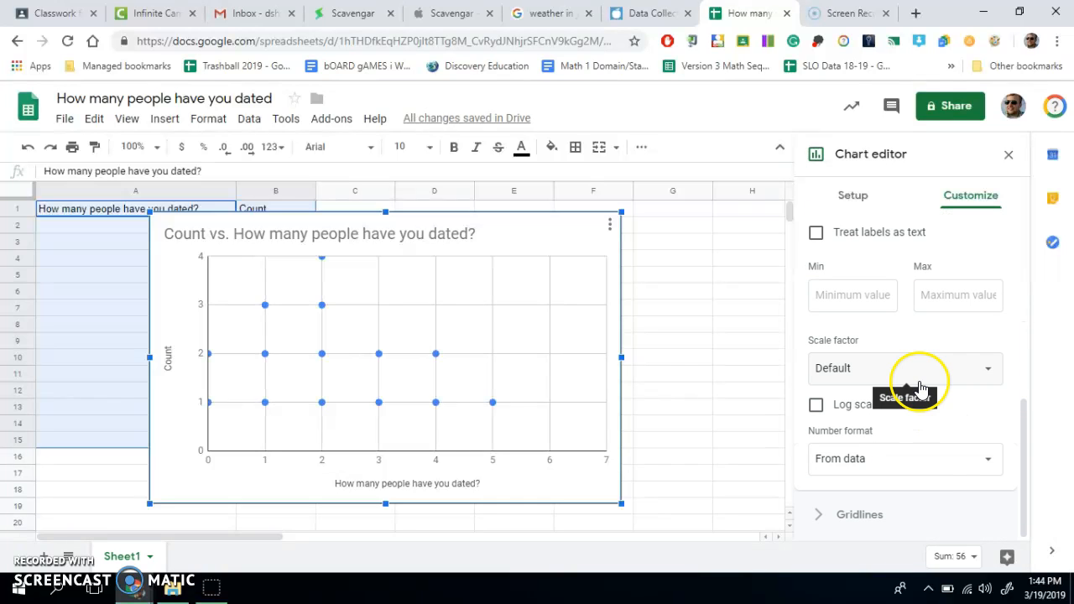
{"action": "mouse_move", "coordinate": [322, 263]}
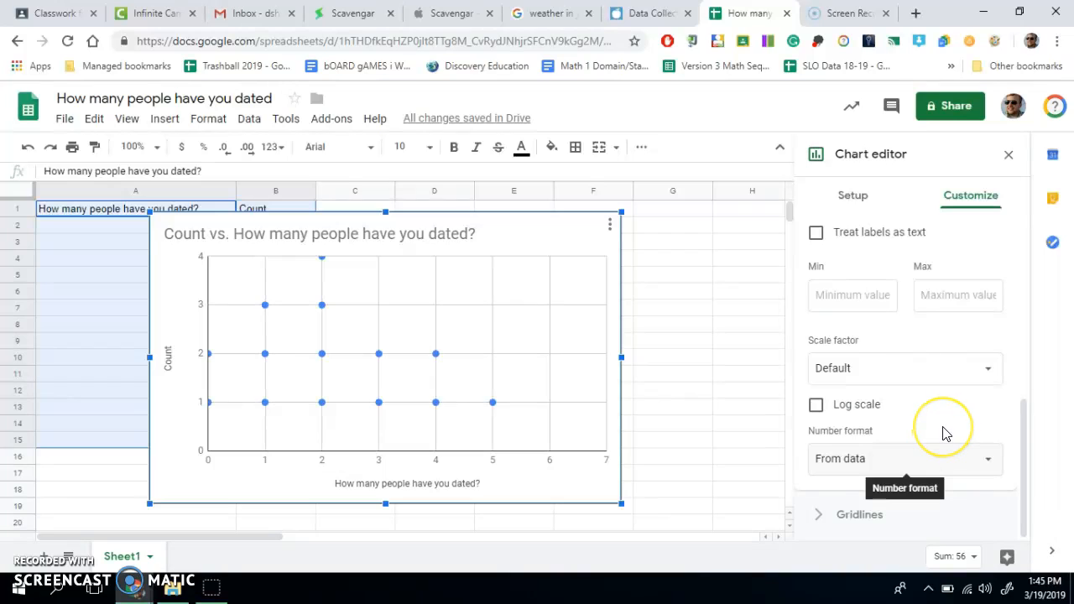
{"action": "left_click", "coordinate": [877, 288]}
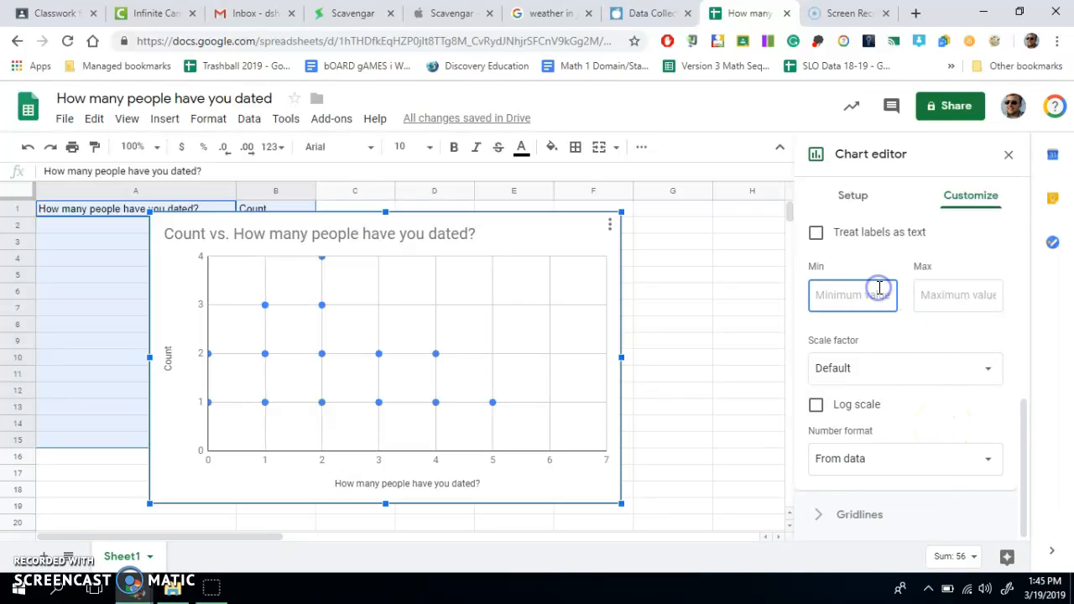
{"action": "left_click", "coordinate": [938, 294]}
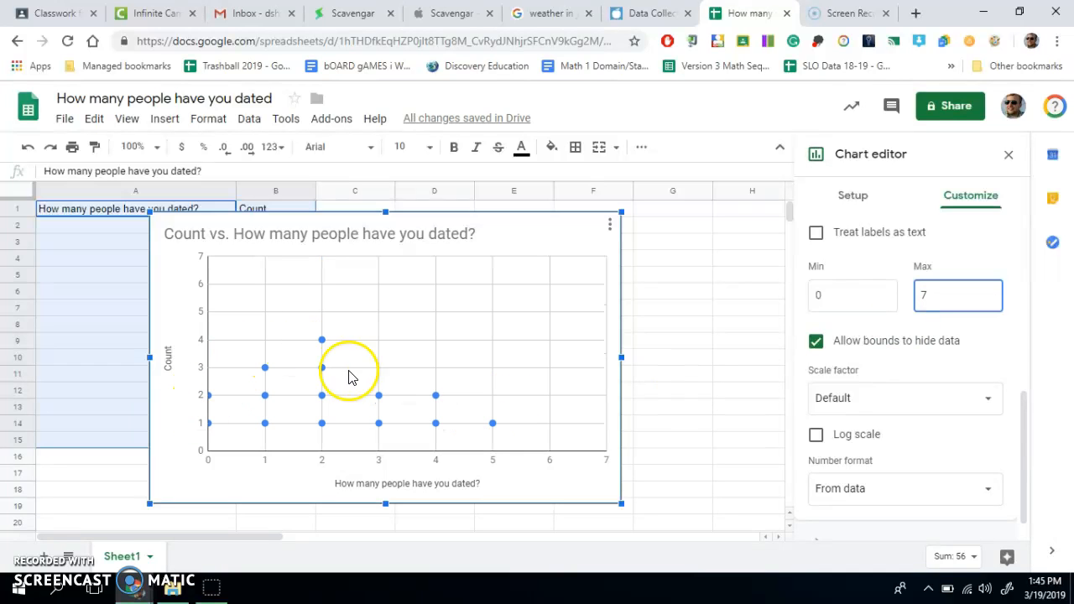
{"action": "double_click", "coordinate": [431, 484]}
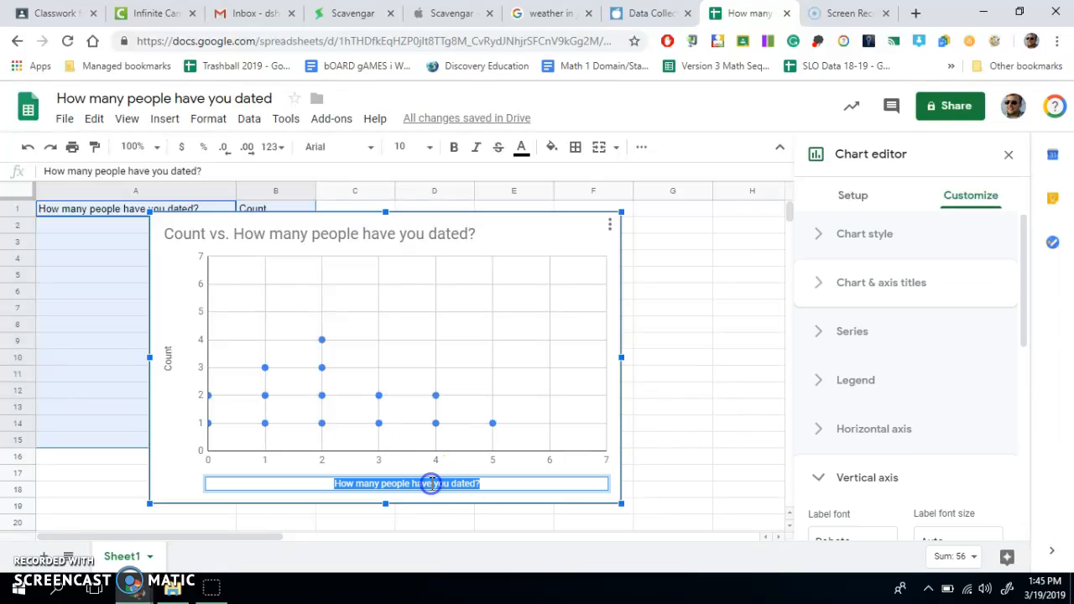
{"action": "double_click", "coordinate": [168, 359]}
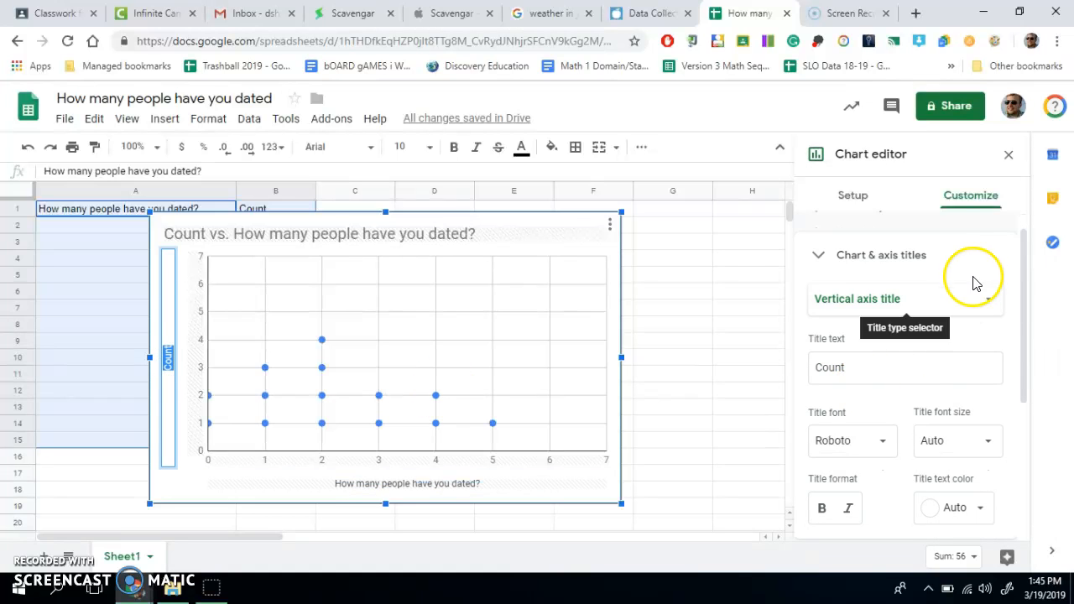
{"action": "left_click", "coordinate": [818, 261]}
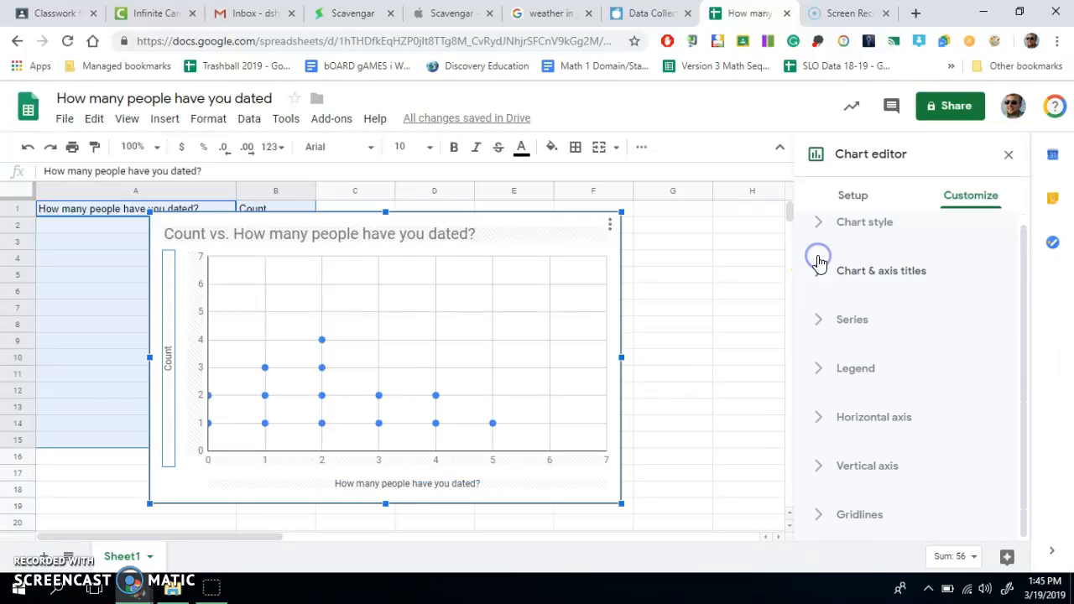
Change the text color of the horizontal axis title "How many people have you dated?" to magenta.
{"action": "double_click", "coordinate": [385, 485]}
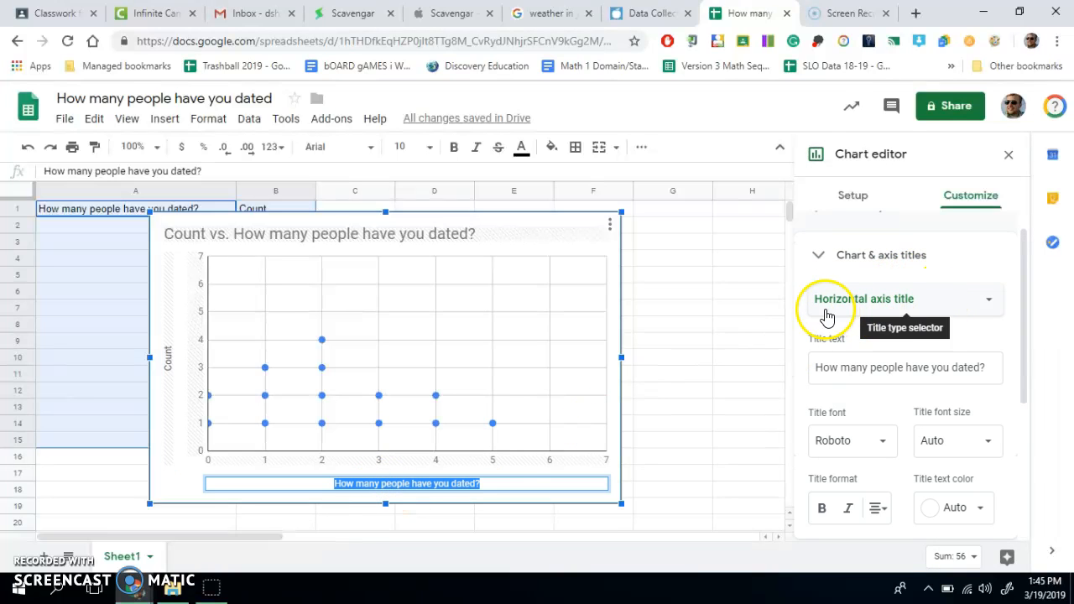
{"action": "left_click_drag", "start_coordinate": [991, 364], "coordinate": [828, 375]}
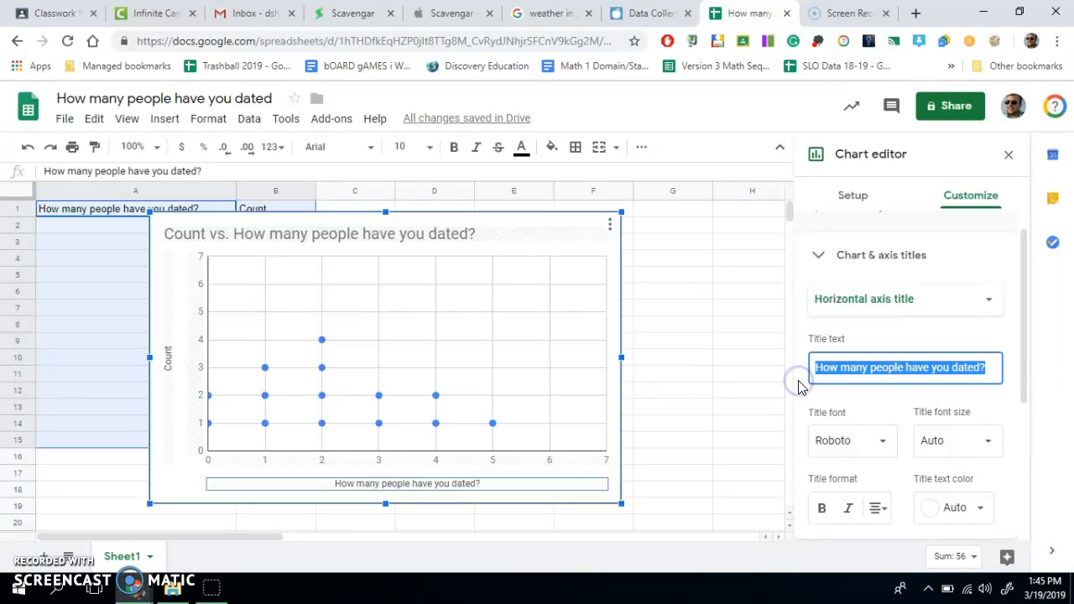
{"action": "left_click", "coordinate": [959, 508]}
{"action": "left_click", "coordinate": [919, 340]}
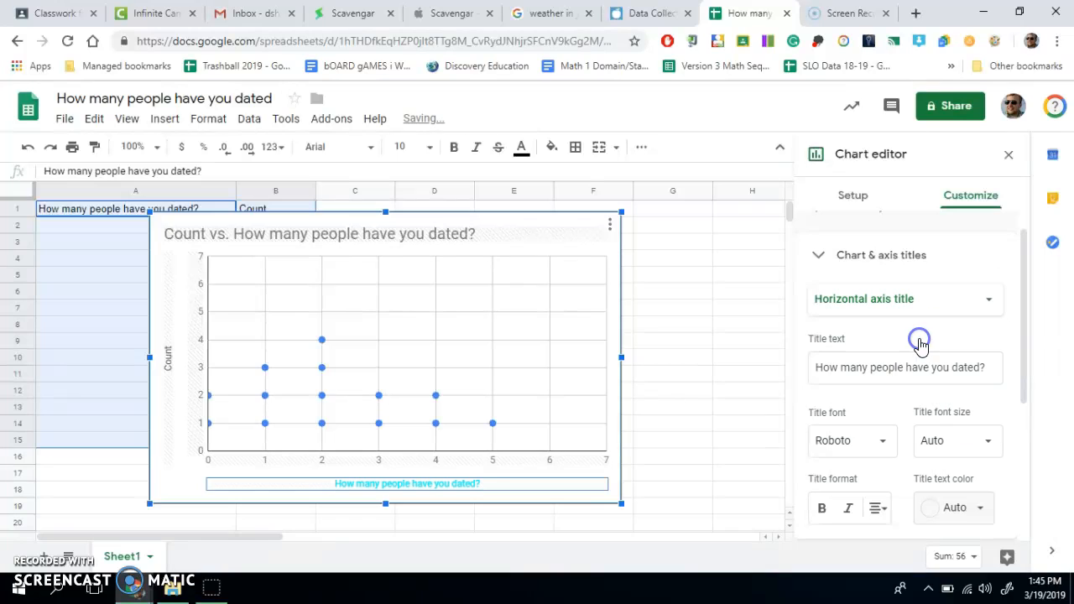
{"action": "left_click", "coordinate": [952, 509]}
{"action": "left_click", "coordinate": [945, 342]}
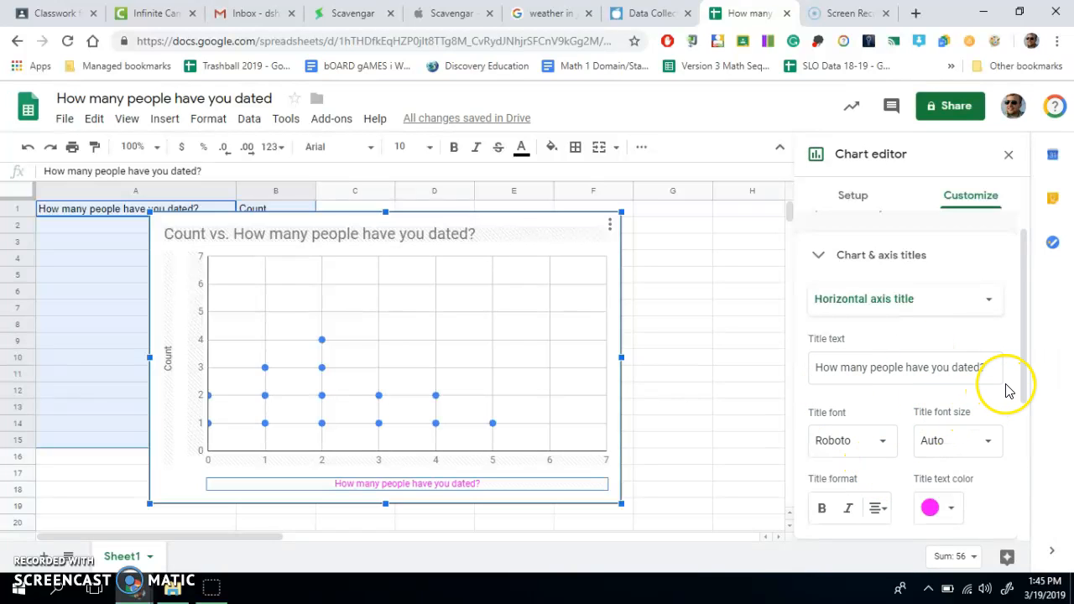
Change the text color of the vertical axis title "Count" to magenta and collapse the title settings.
{"action": "left_click", "coordinate": [168, 359]}
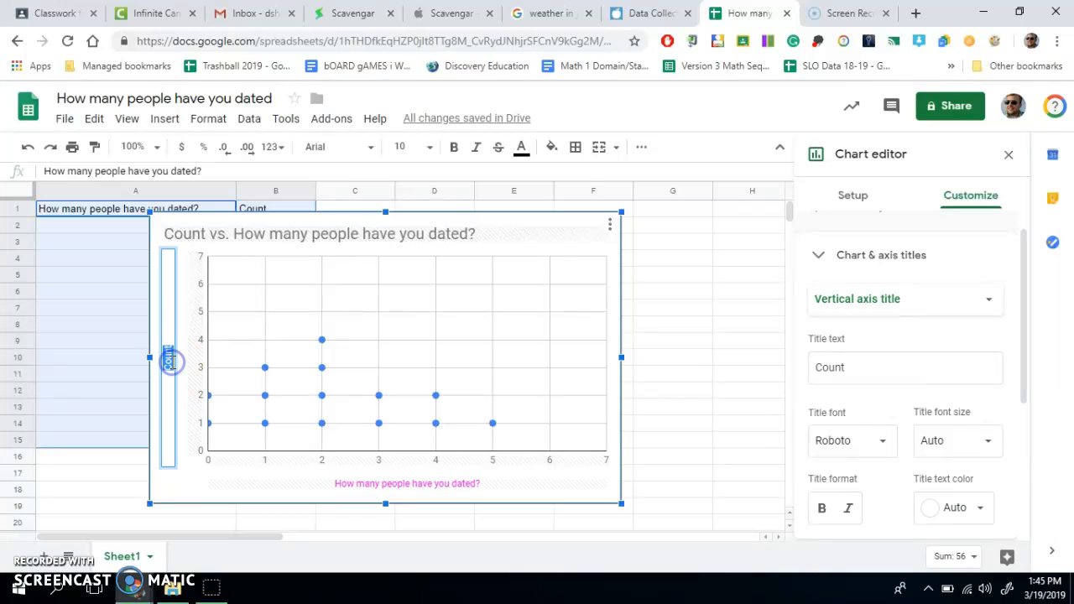
{"action": "left_click", "coordinate": [977, 509]}
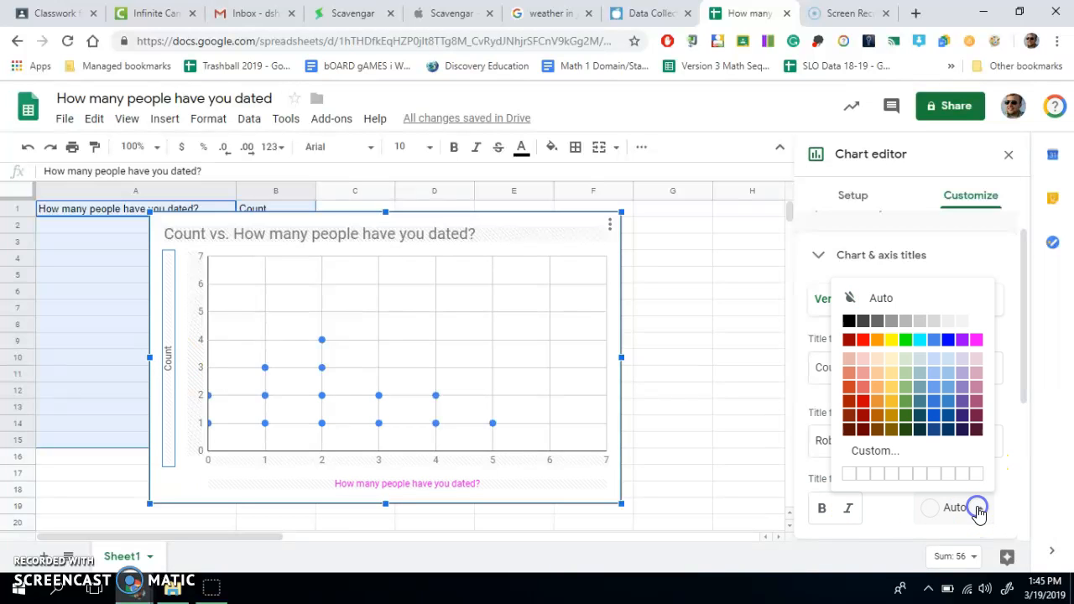
{"action": "left_click", "coordinate": [976, 340]}
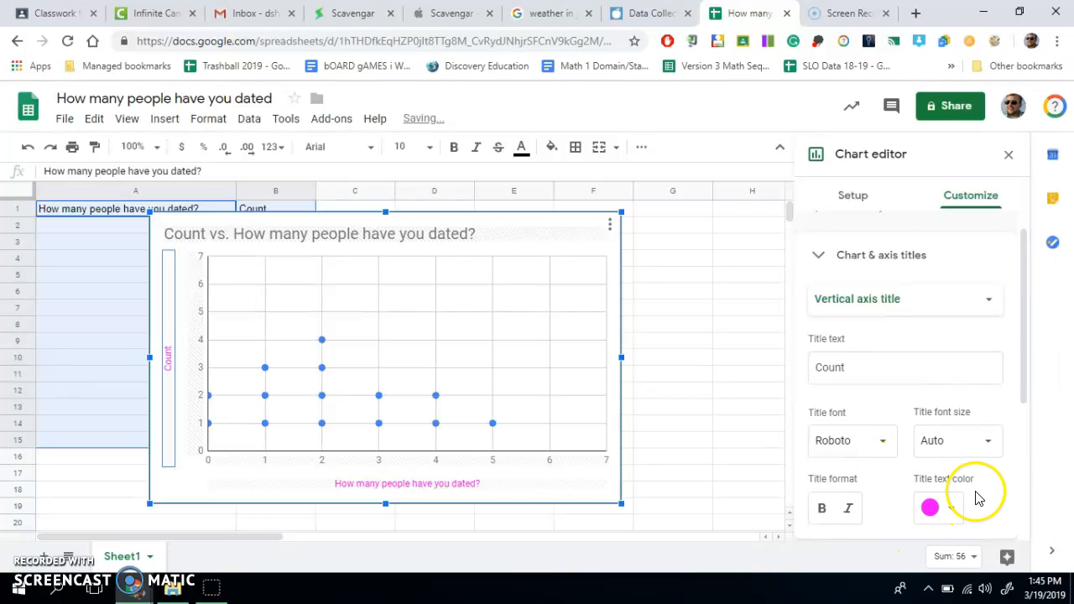
{"action": "left_click", "coordinate": [826, 261]}
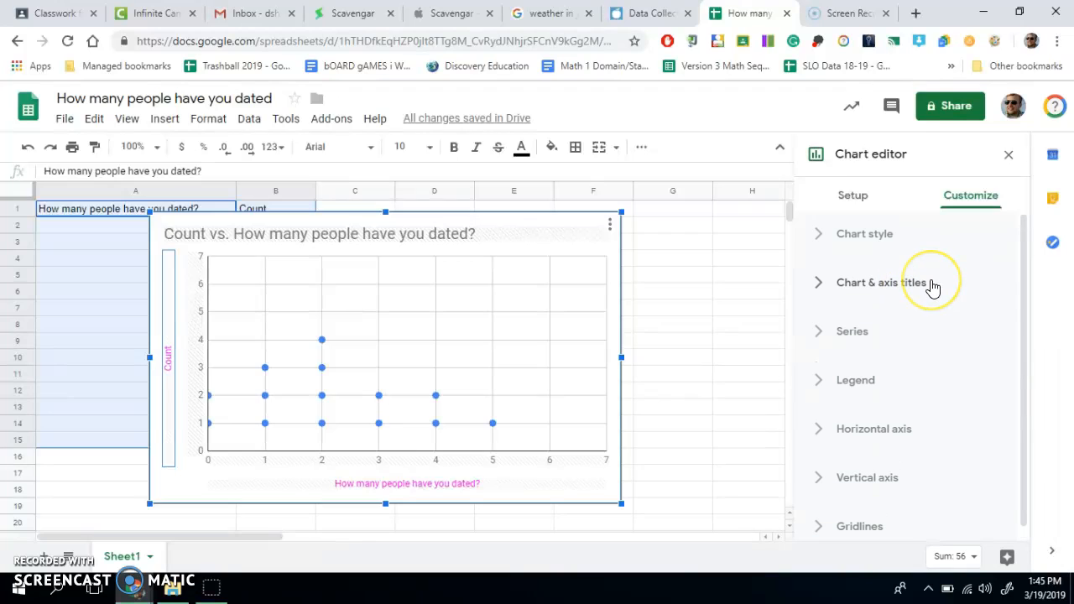
Change the point shape of the Count series to Pentagon.
{"action": "left_click", "coordinate": [827, 334]}
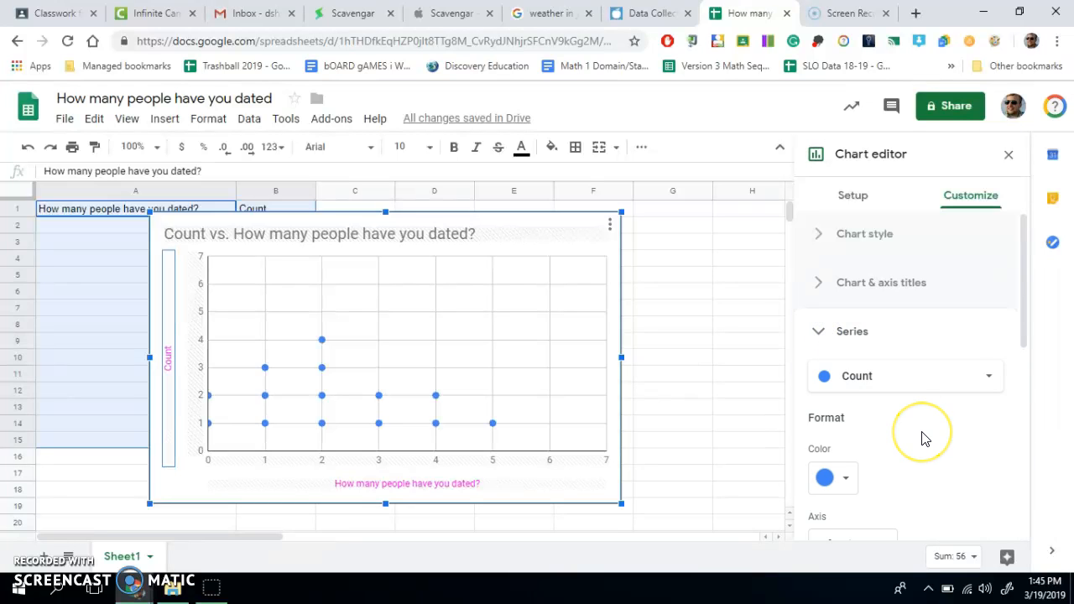
{"action": "scroll", "coordinate": [917, 427], "scroll_direction": "down", "scroll_amount": 3}
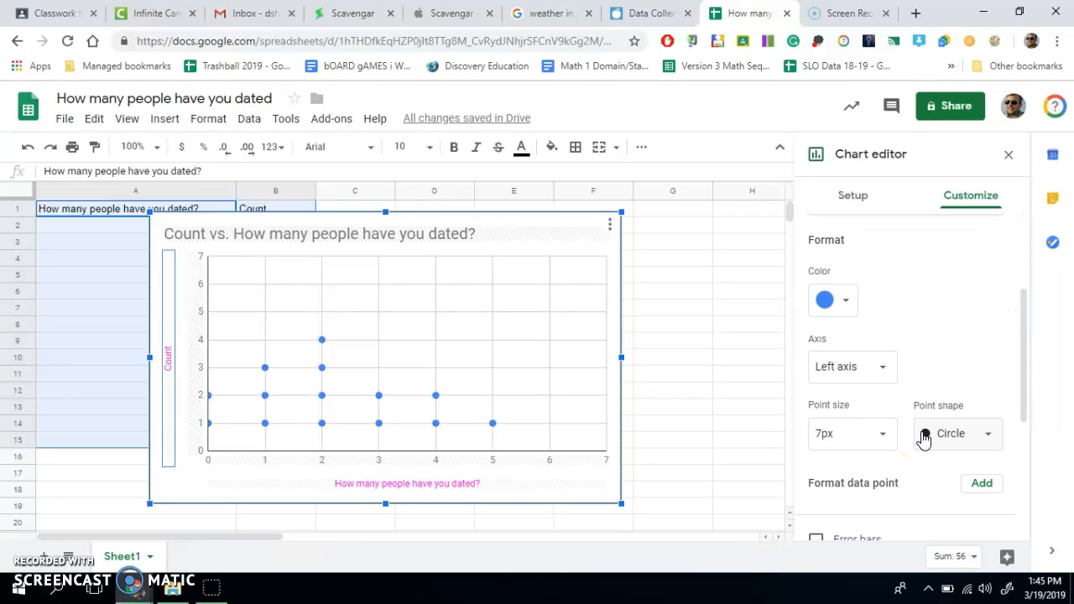
{"action": "left_click", "coordinate": [978, 437]}
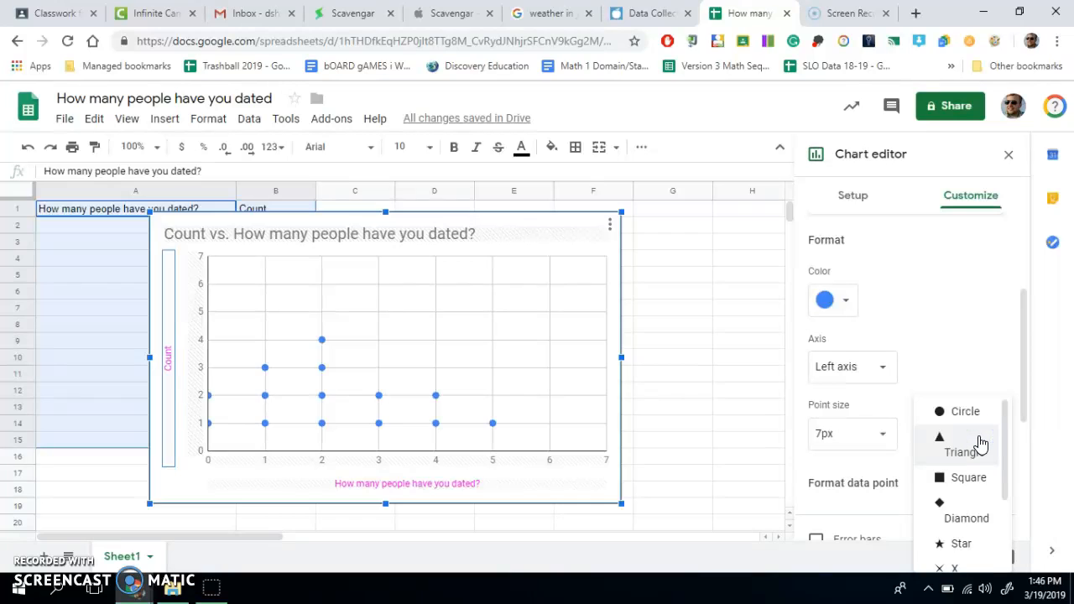
{"action": "scroll", "coordinate": [976, 432], "scroll_direction": "down", "scroll_amount": 4}
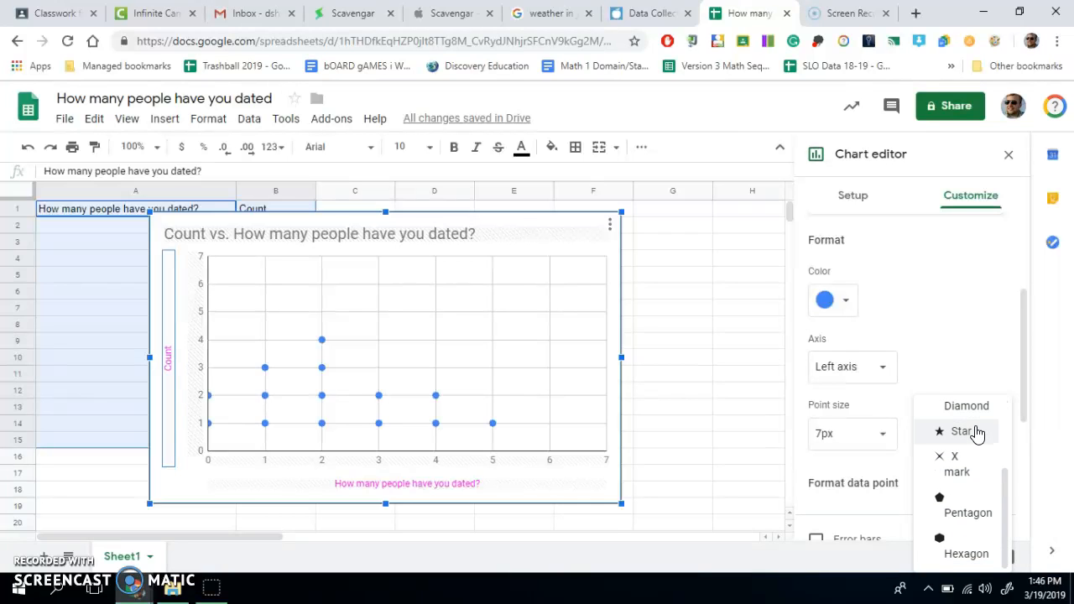
{"action": "left_click", "coordinate": [964, 519]}
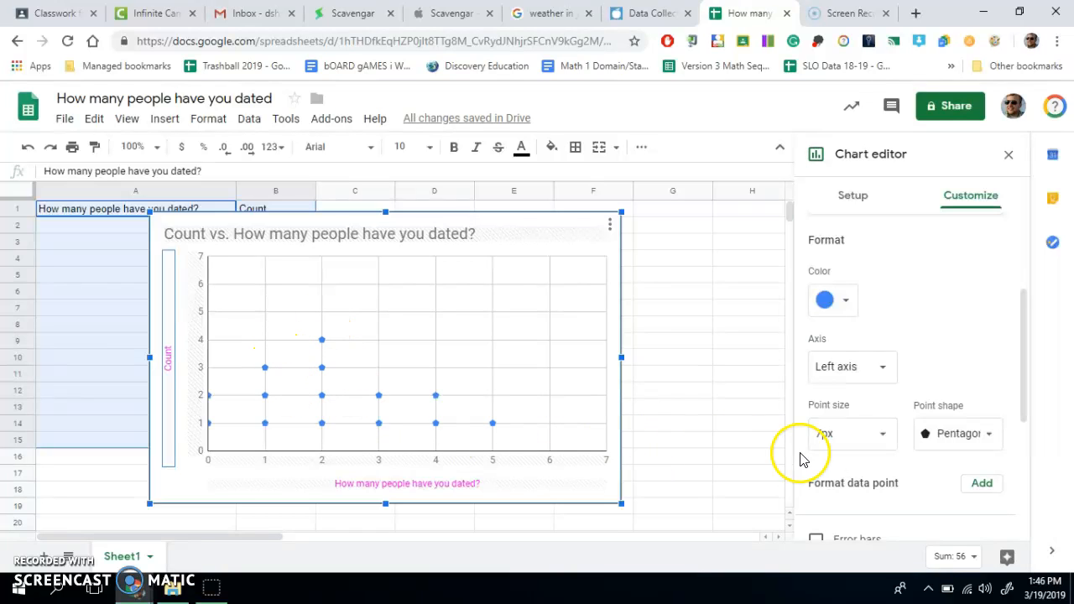
Set the Count series' point size to 14px and change its point color to dark teal.
{"action": "left_click", "coordinate": [866, 433]}
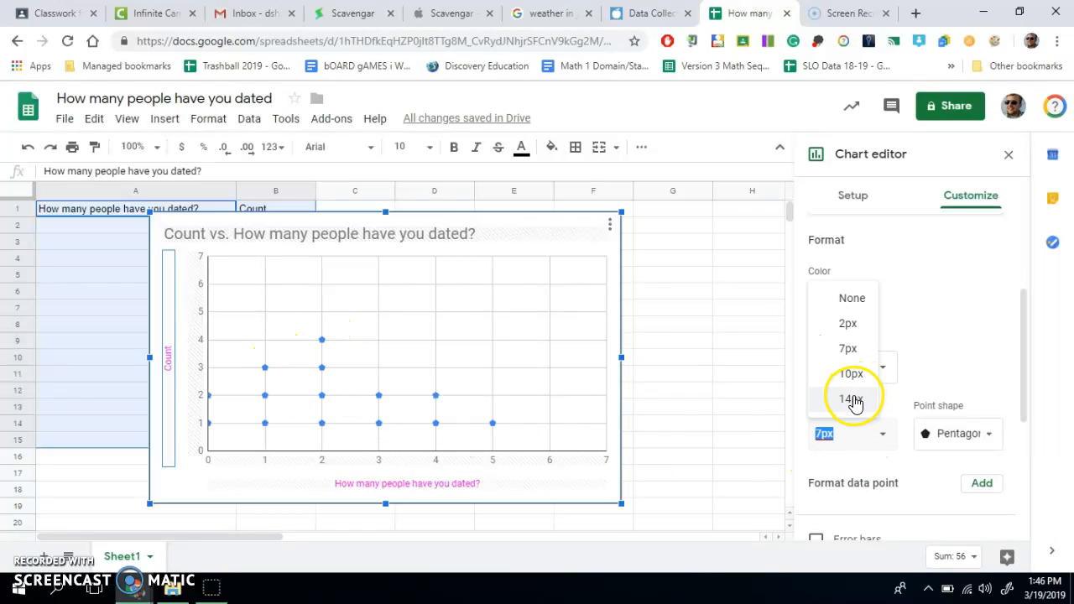
{"action": "left_click", "coordinate": [856, 400]}
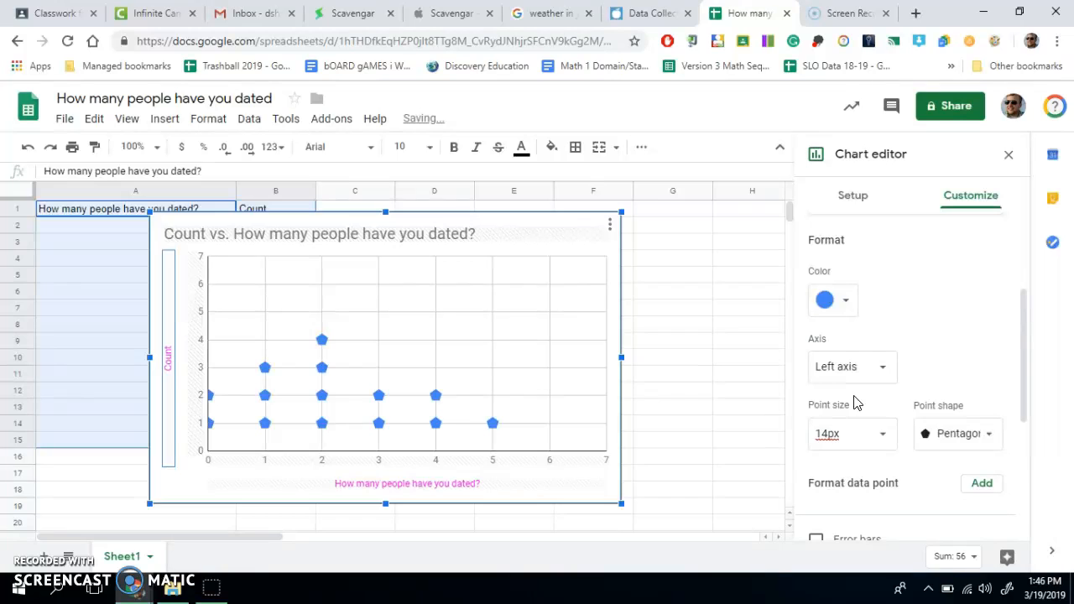
{"action": "left_click", "coordinate": [842, 301]}
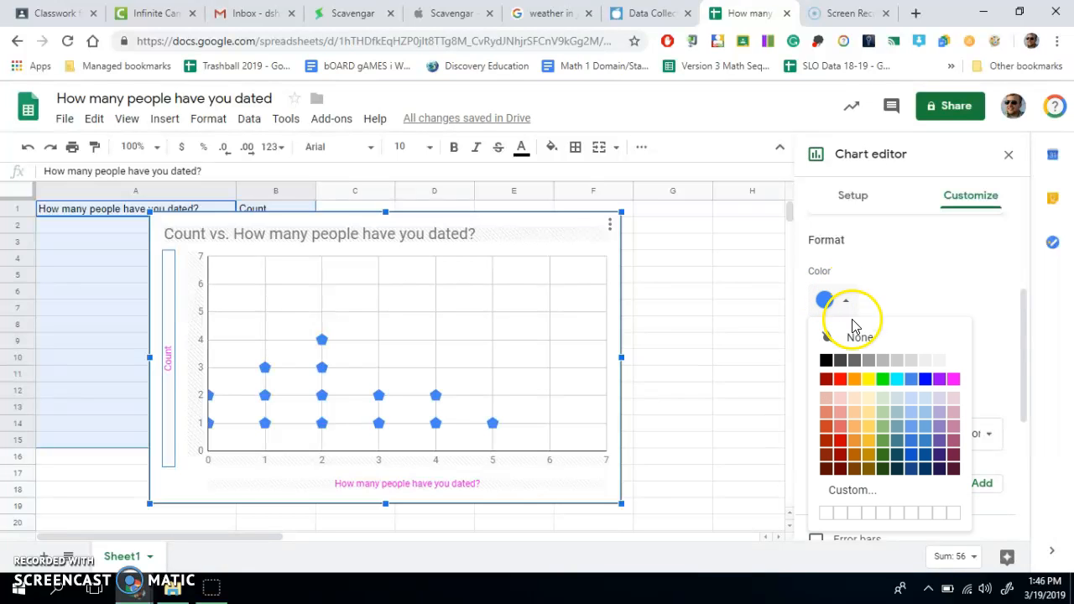
{"action": "left_click", "coordinate": [898, 455]}
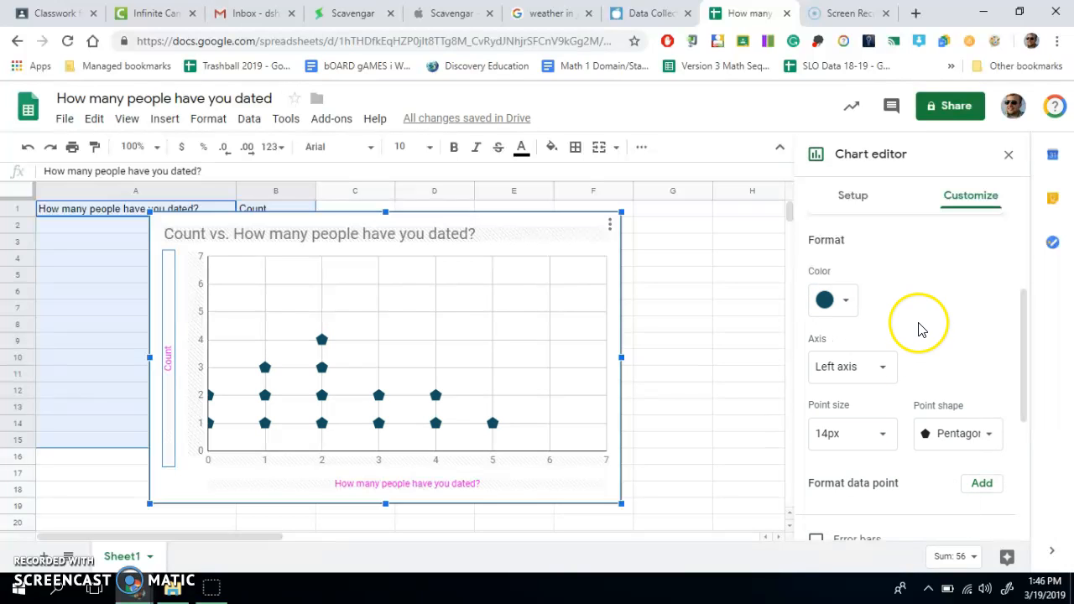
Collapse the Series settings in the chart editor.
{"action": "scroll", "coordinate": [919, 328], "scroll_direction": "down", "scroll_amount": 2}
{"action": "scroll", "coordinate": [920, 329], "scroll_direction": "up", "scroll_amount": 4}
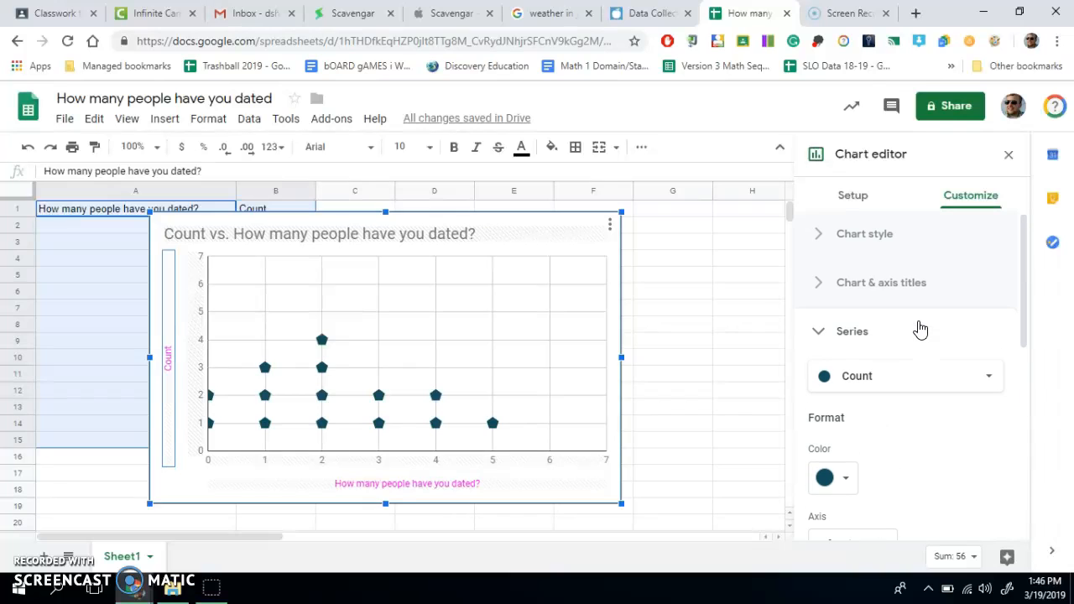
{"action": "left_click", "coordinate": [819, 331]}
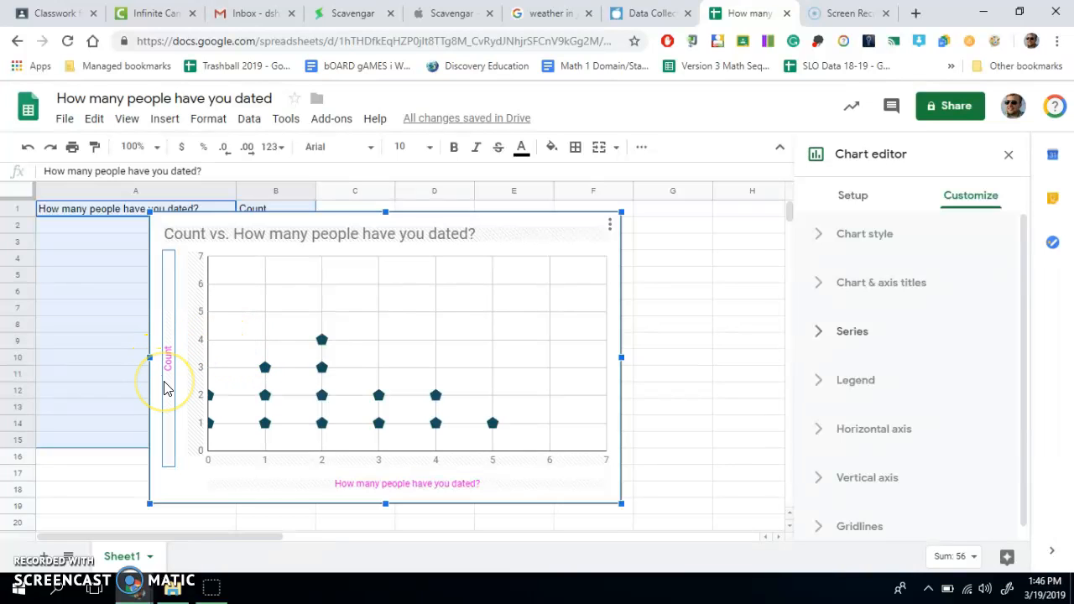
{"action": "left_click", "coordinate": [245, 427]}
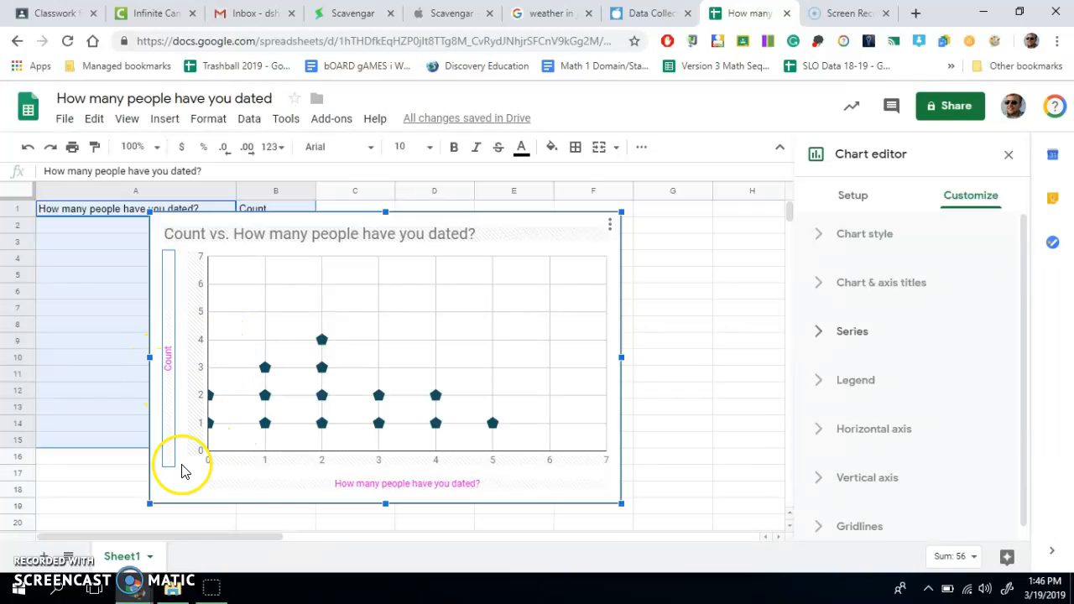